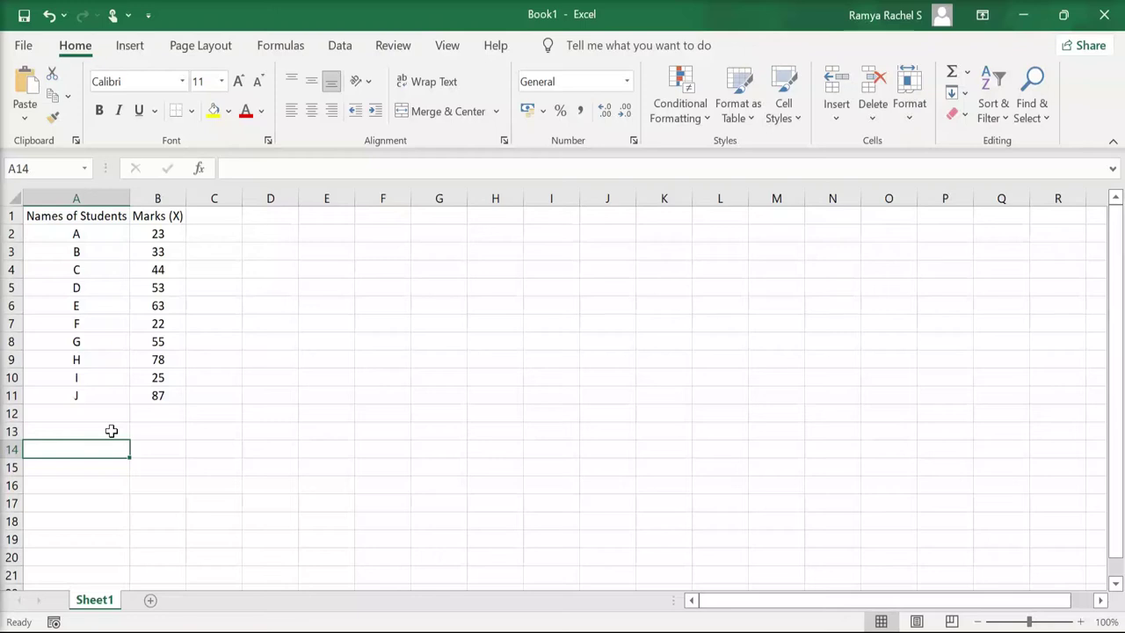
Enter the 'Summary Statistics' heading in A13 and the SUM label in A14.
type("Summary Statistics")
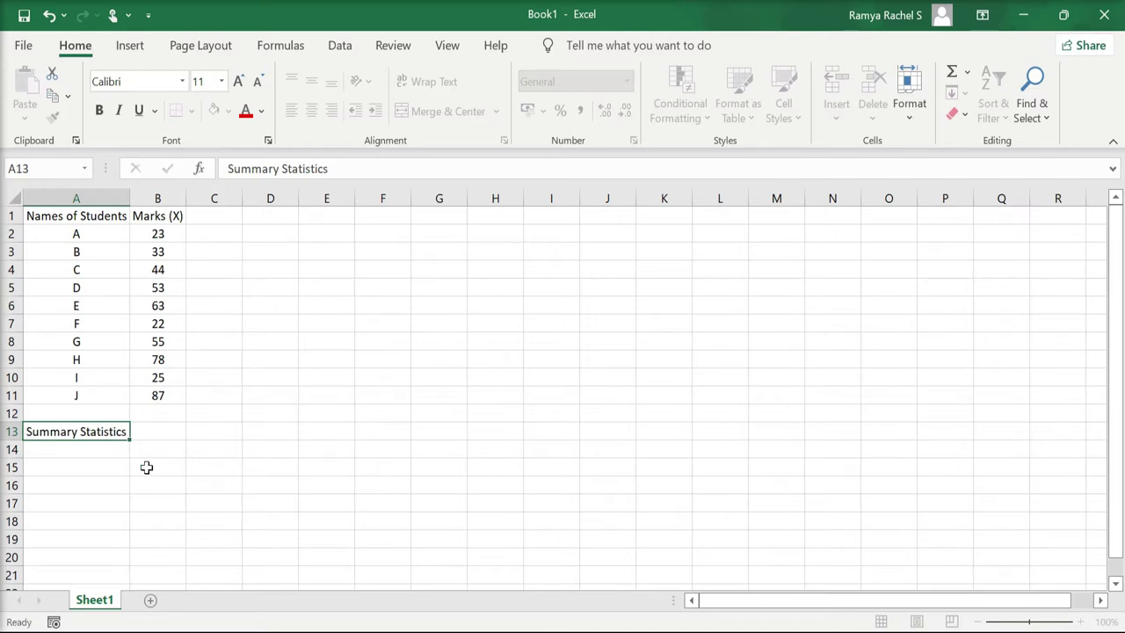
key("Return")
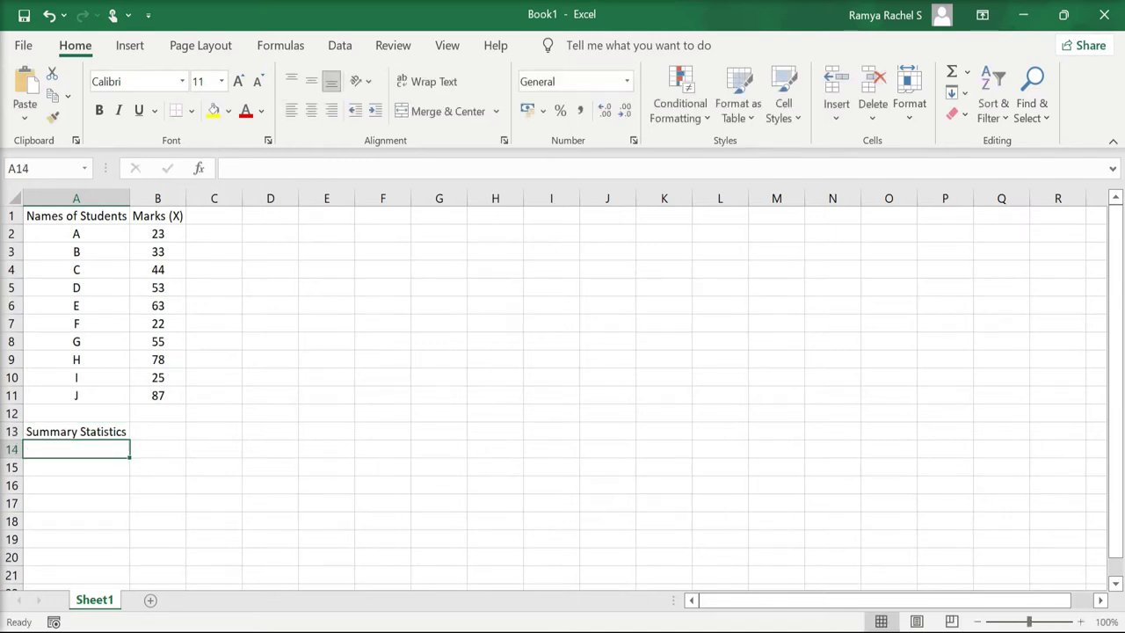
type("SUM")
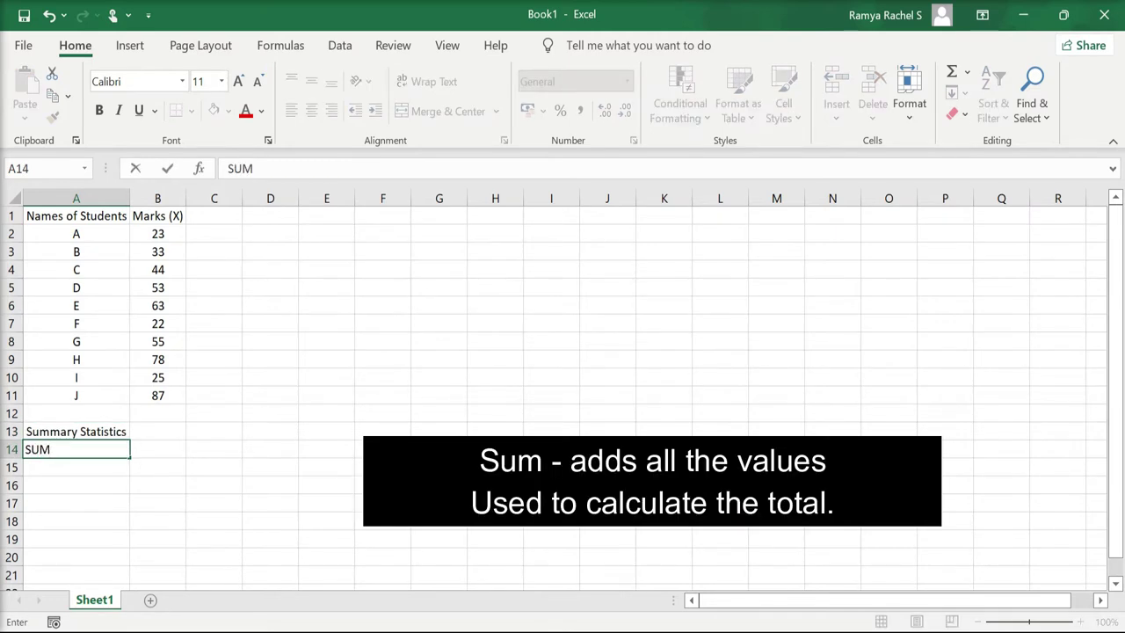
key("Tab")
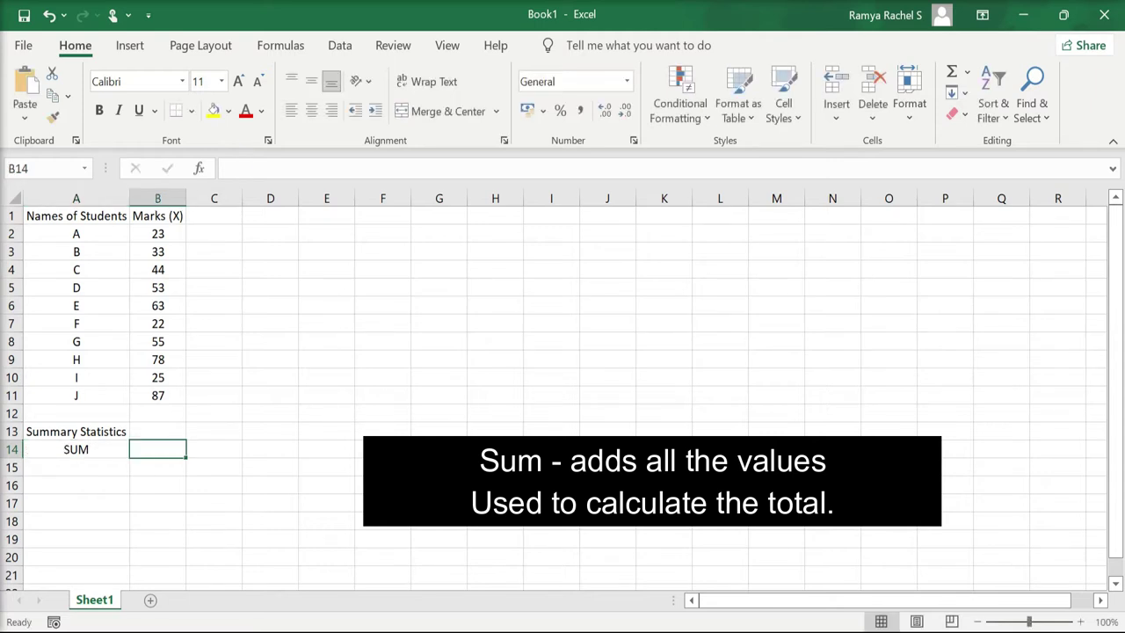
Enter =SUM(B2:B11) in B14 to total the marks, giving 483.
type("=SUM")
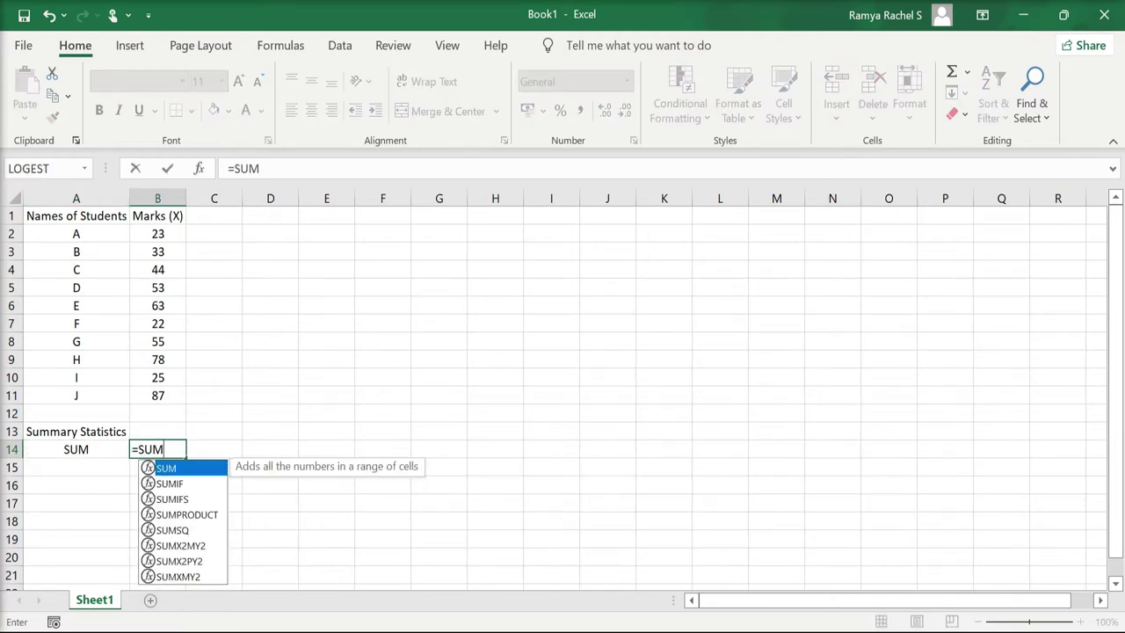
type("(")
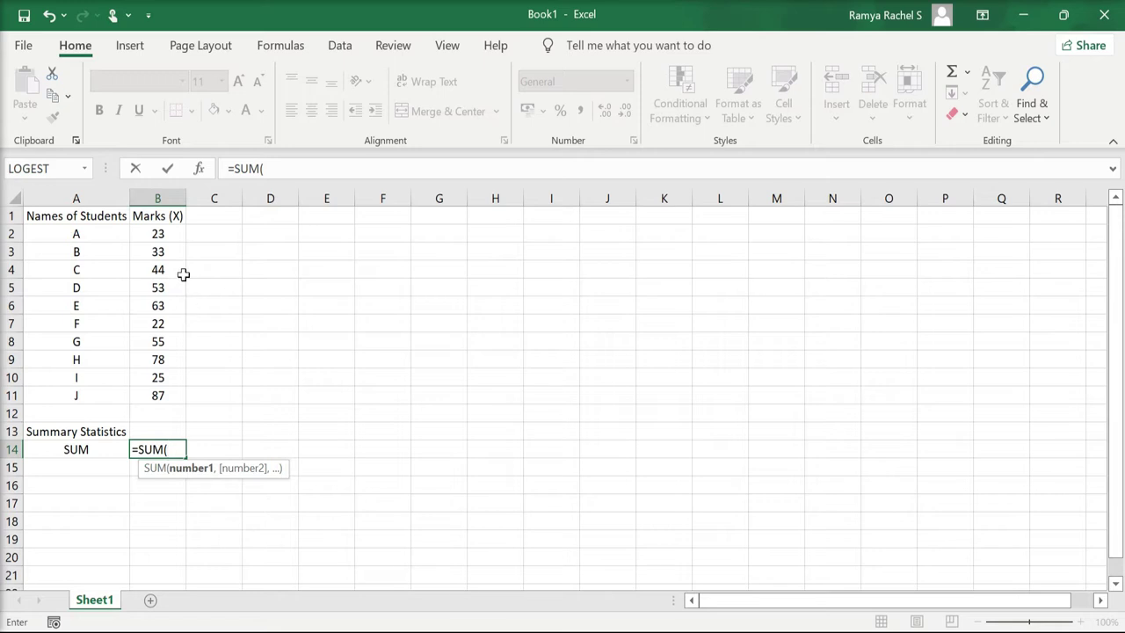
left_click_drag(157, 234, 160, 393)
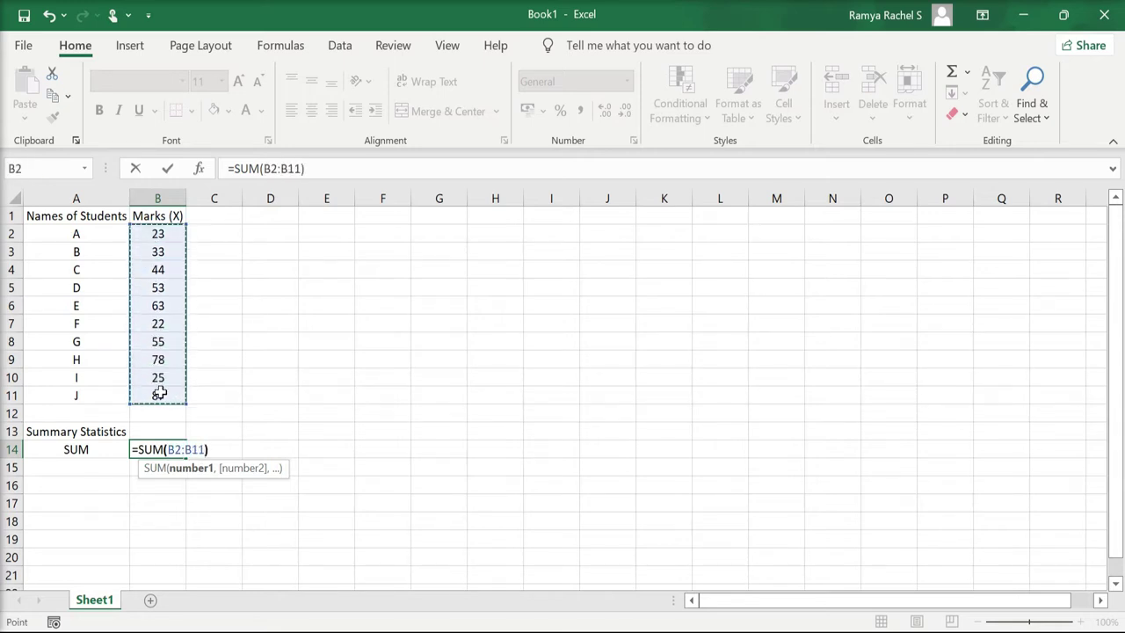
type(")")
key("ctrl+Return")
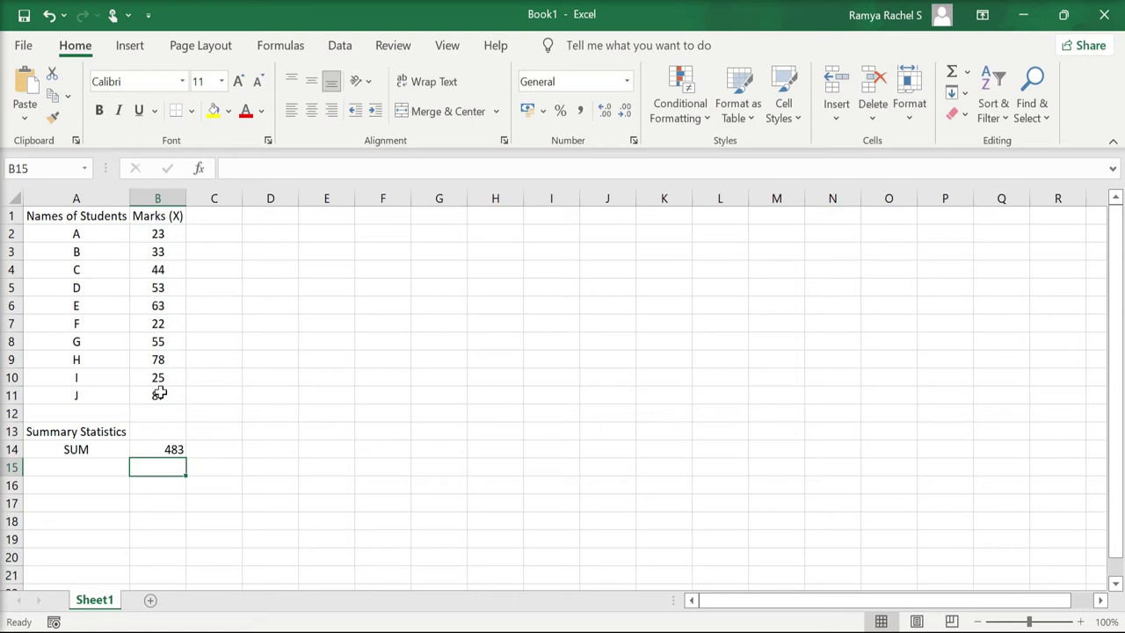
Label A15 as 'MEAN/ AVERAGE', centring the label text.
left_click(88, 468)
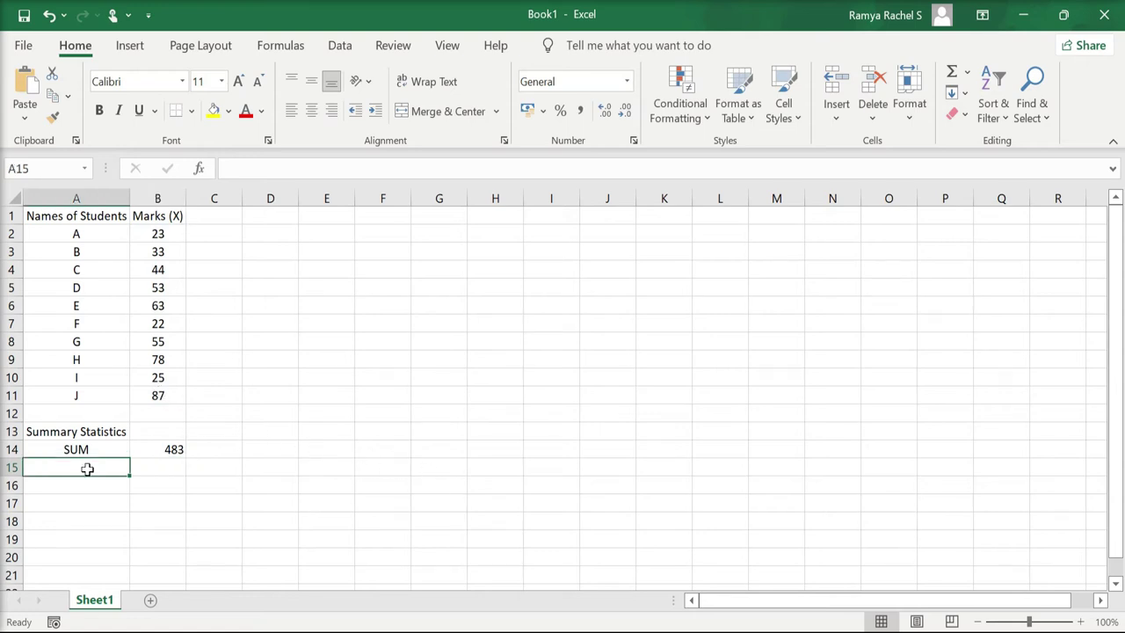
type("MEAN")
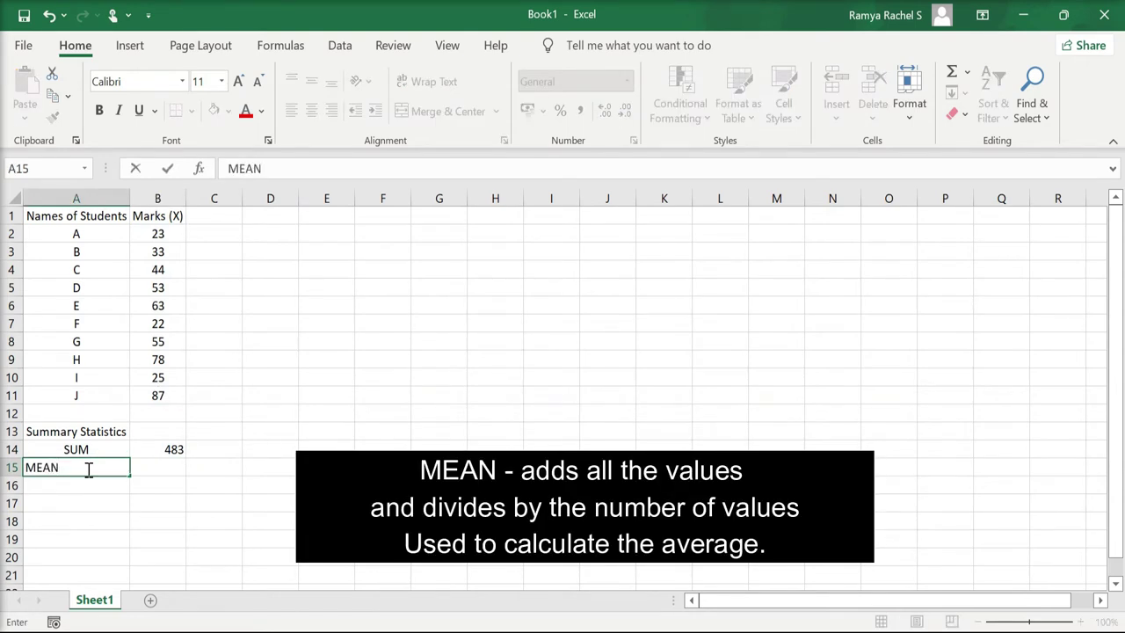
key("Tab")
left_click(93, 469)
key("ctrl+e")
double_click(108, 469)
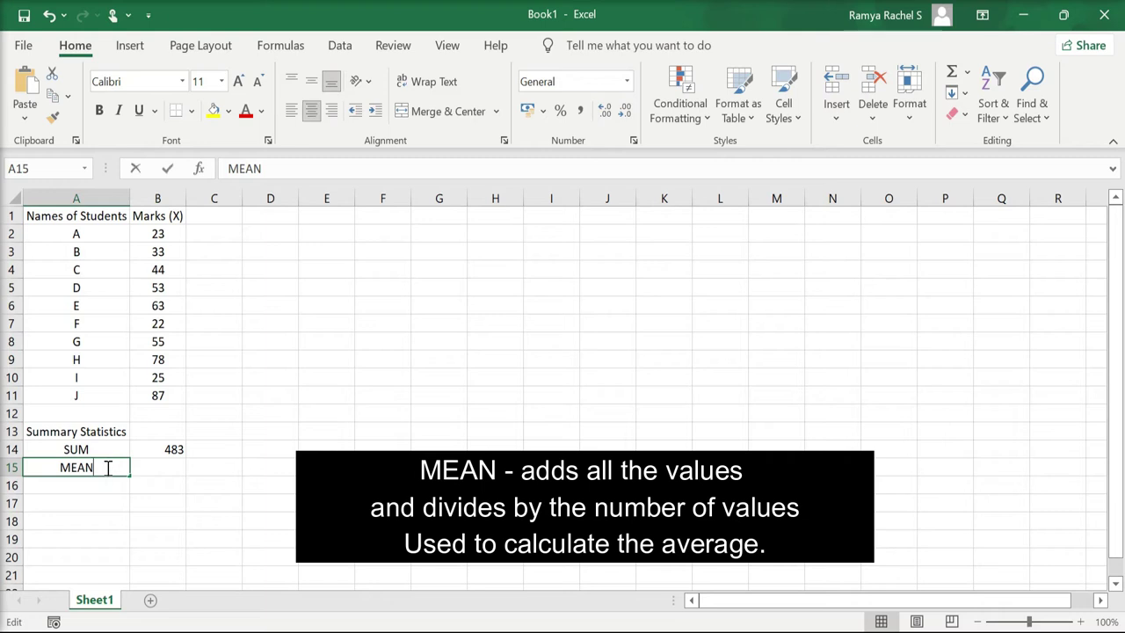
type("/ AVERAGE")
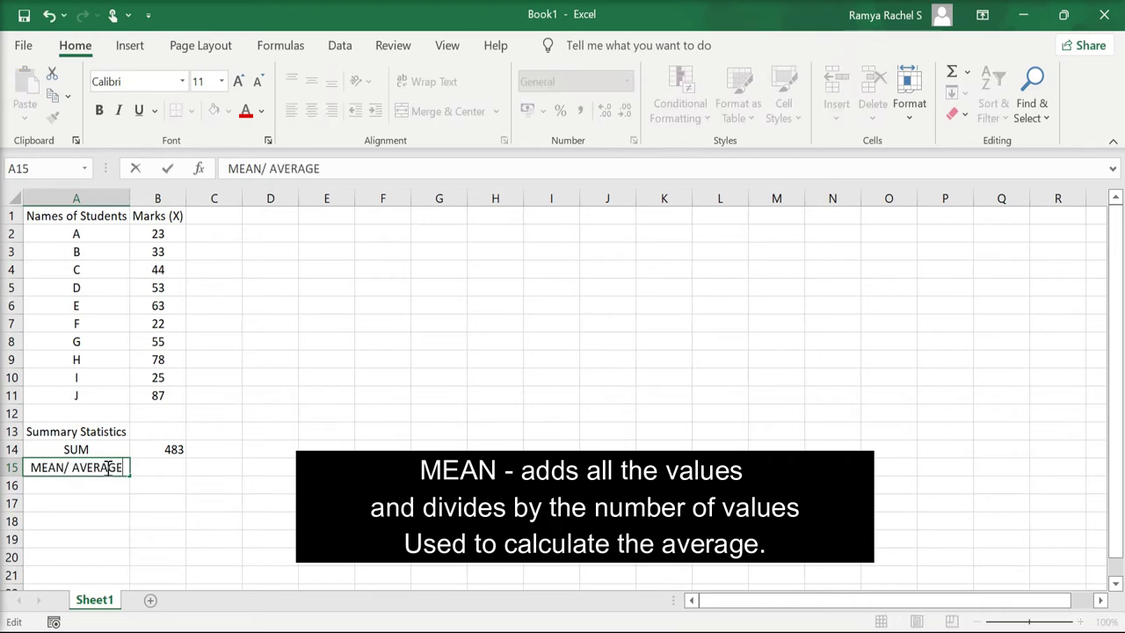
left_click(144, 467)
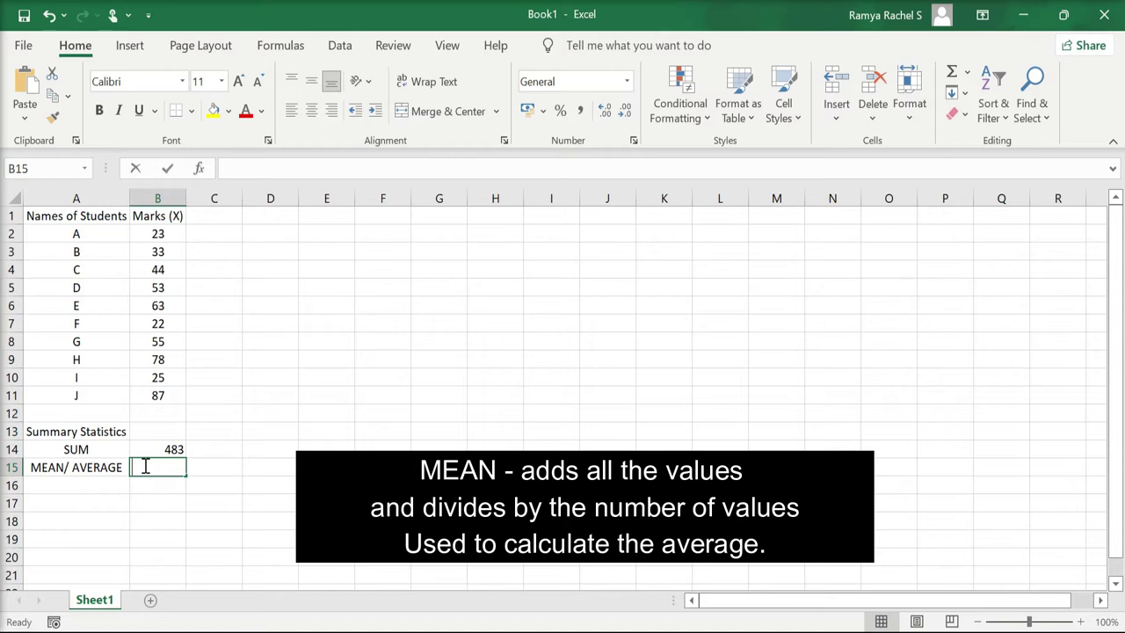
Enter =AVERAGE(B2:B11) in B15 for the mean mark, 48.3.
type("=AVERAGE")
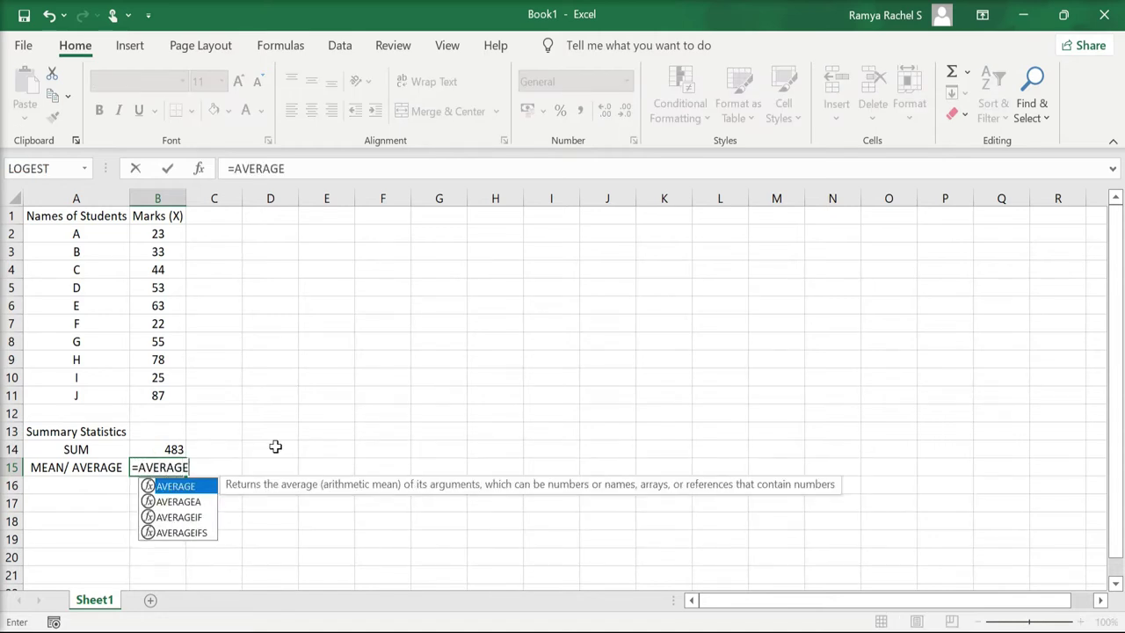
type("(")
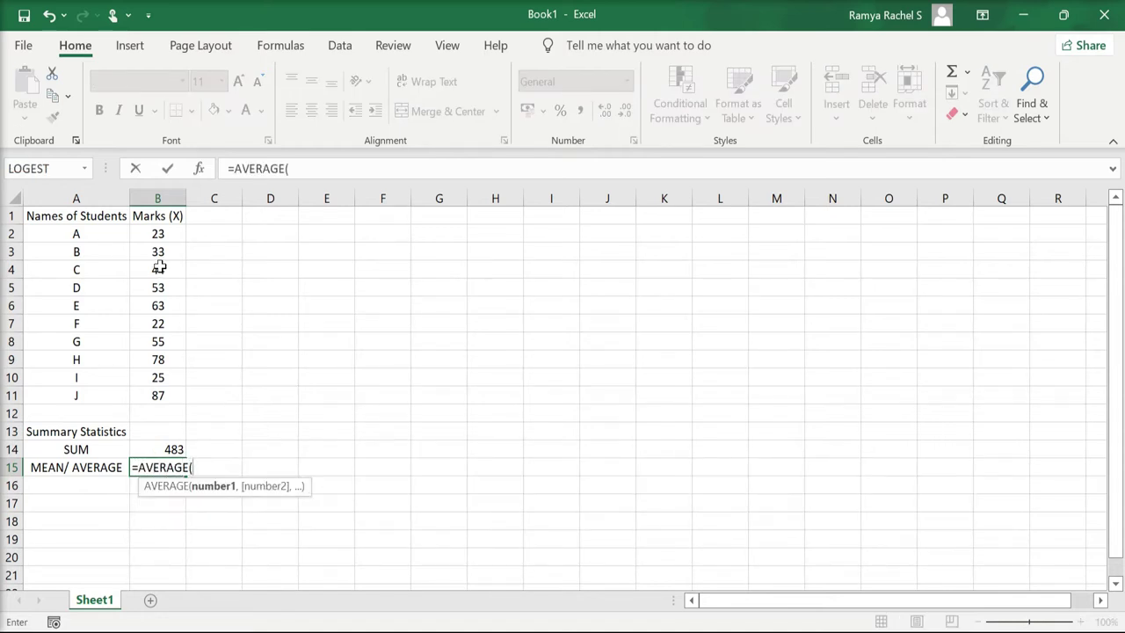
left_click_drag(167, 234, 169, 395)
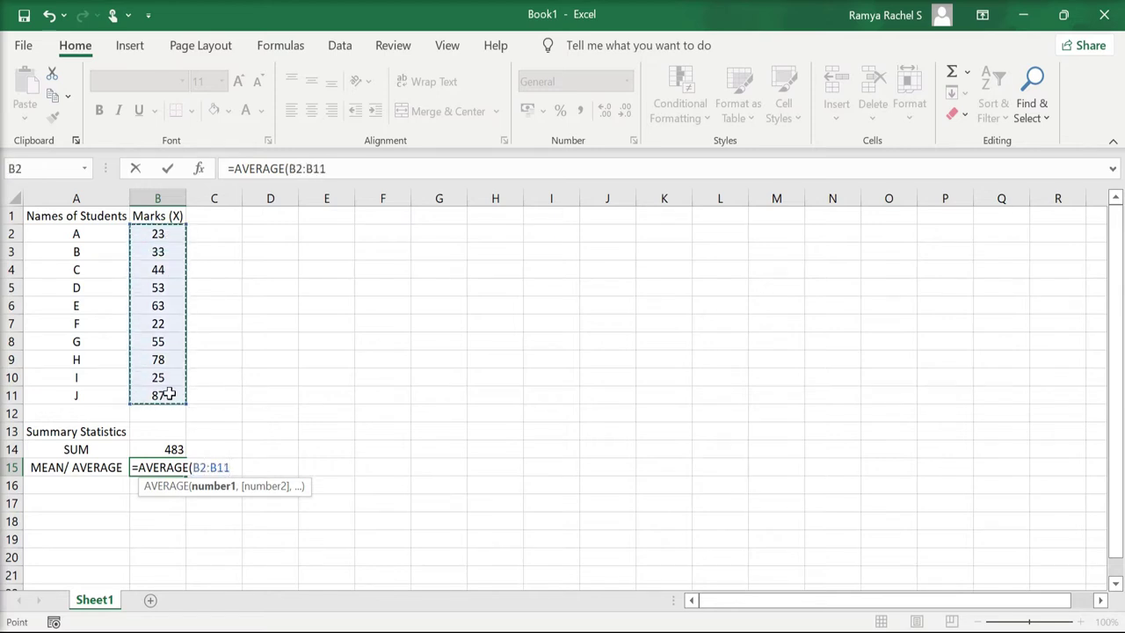
type(")")
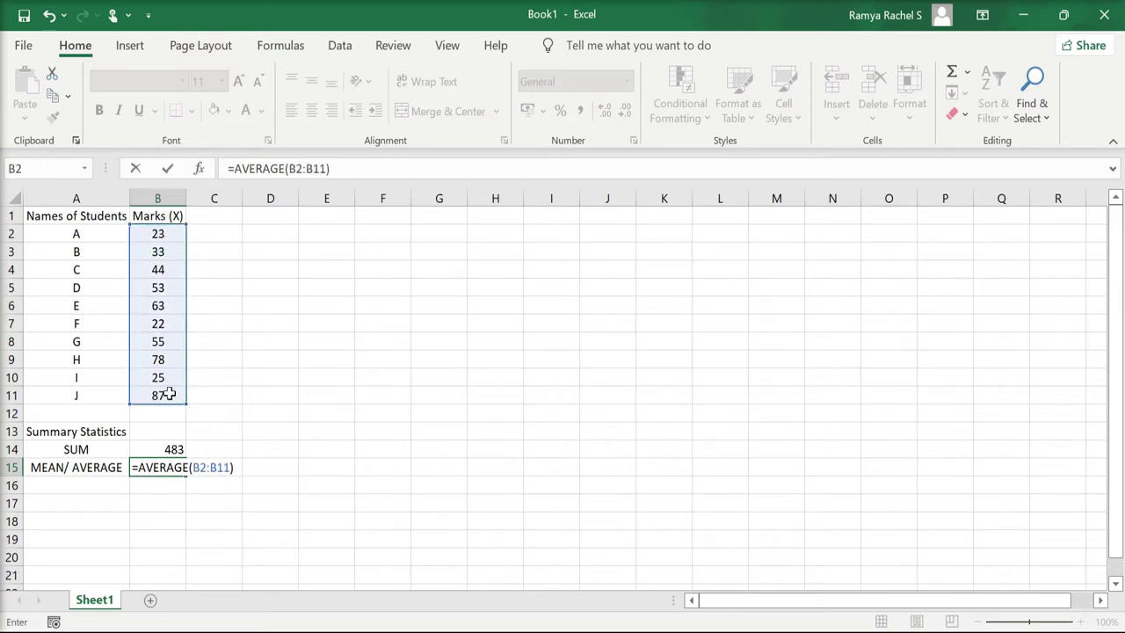
key("Return")
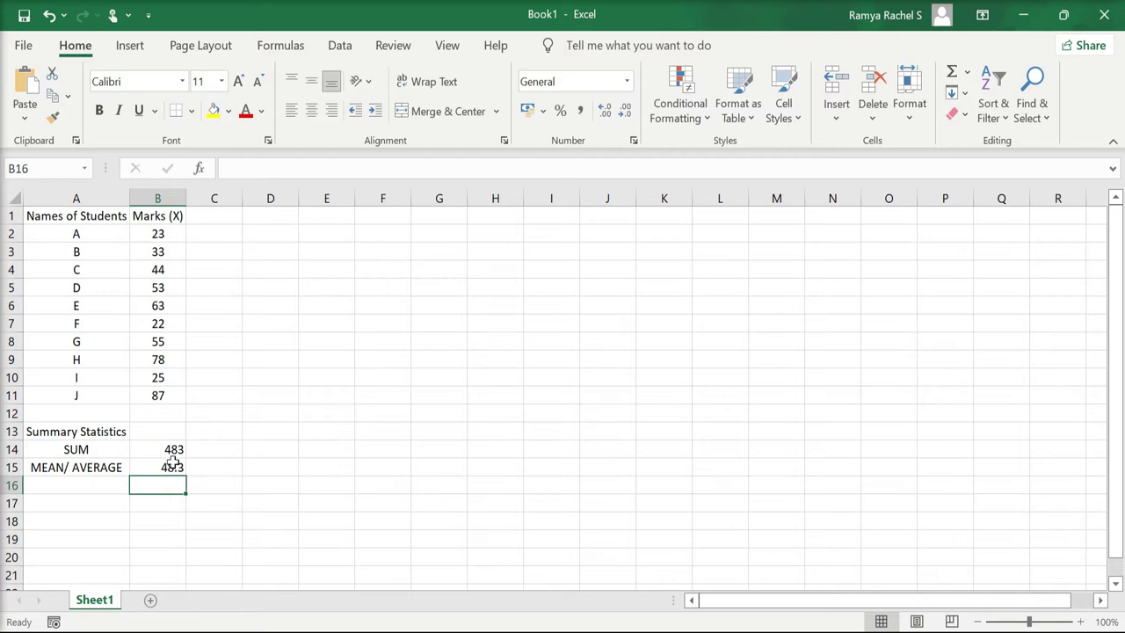
Label A16 MEDIAN and enter =MEDIAN(B2:B11) in B16, giving 48.5.
left_click(99, 484)
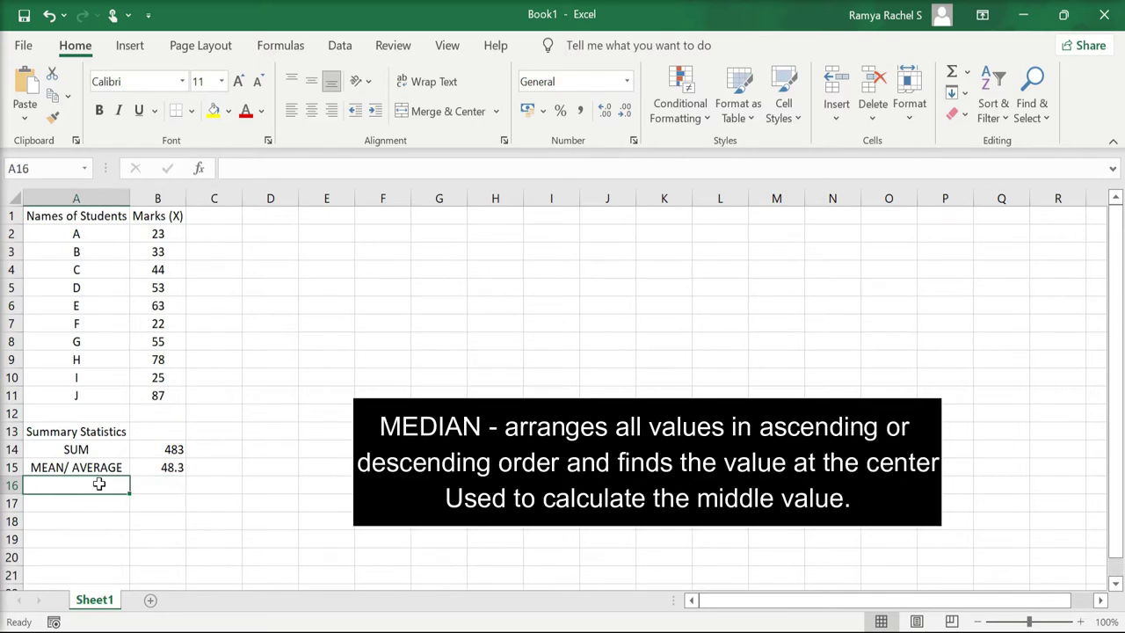
type("MEDIAN")
key("Tab")
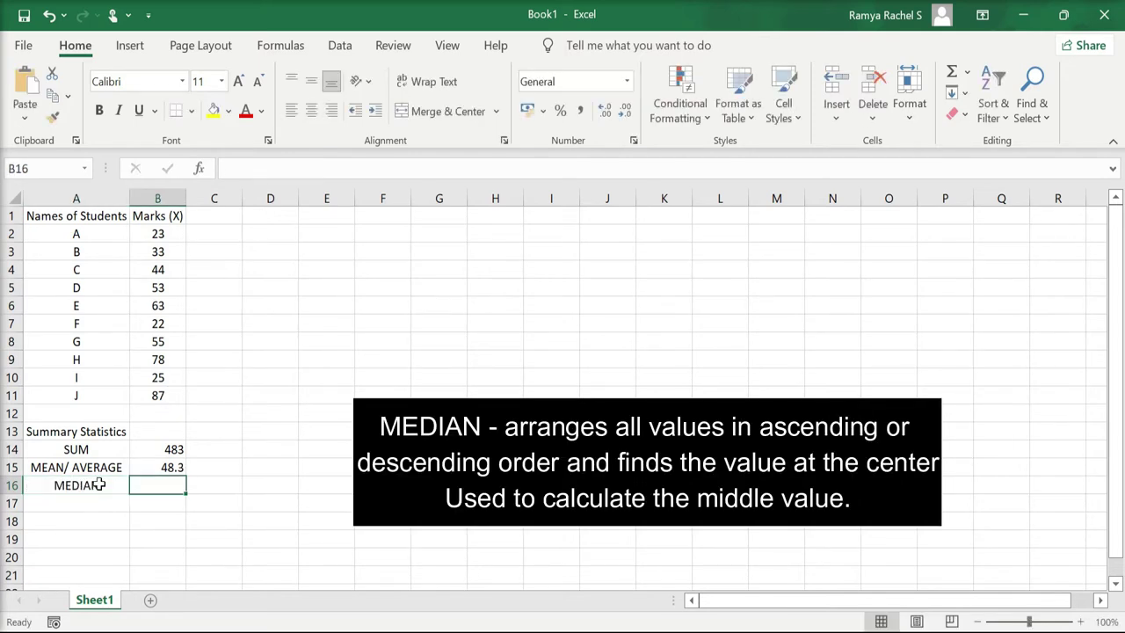
type("=")
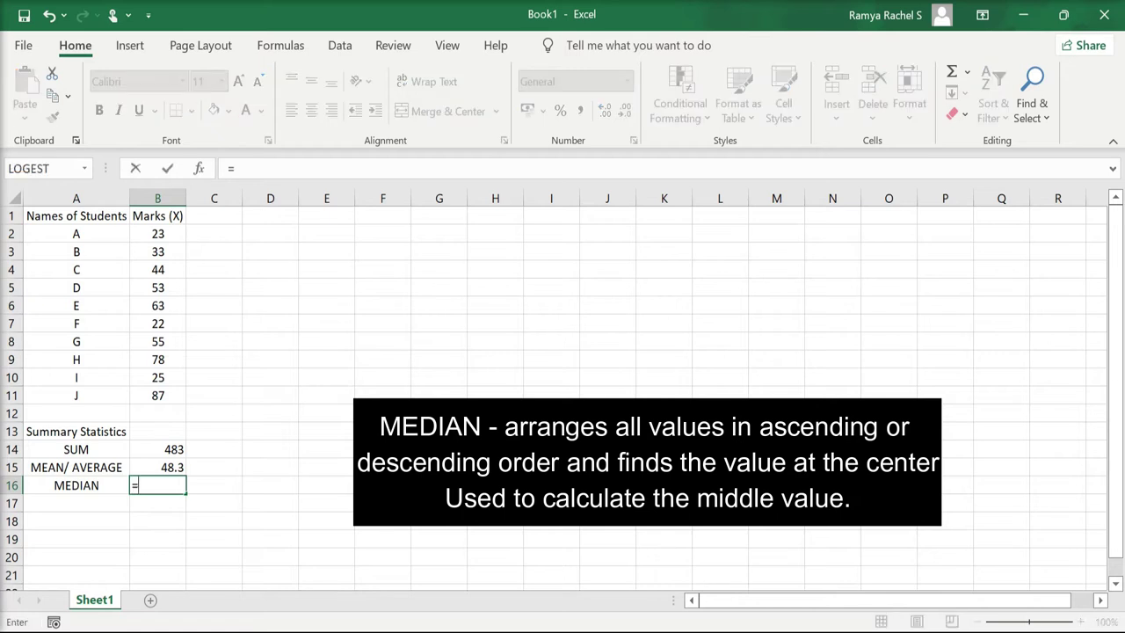
type("ME")
type("DI")
type("AN(")
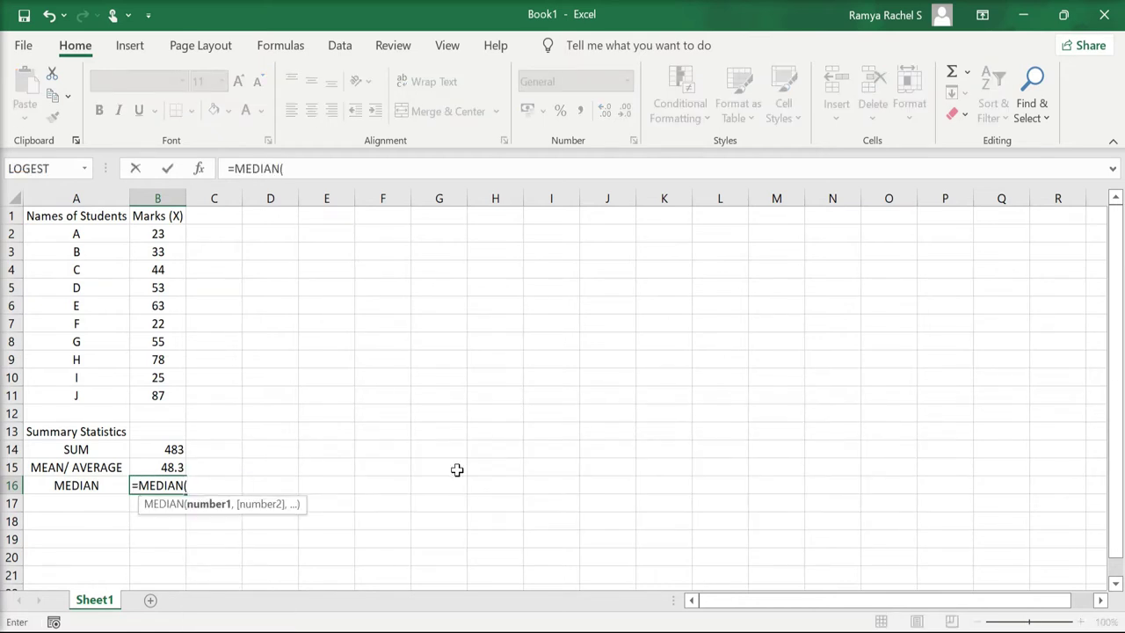
left_click_drag(167, 235, 177, 396)
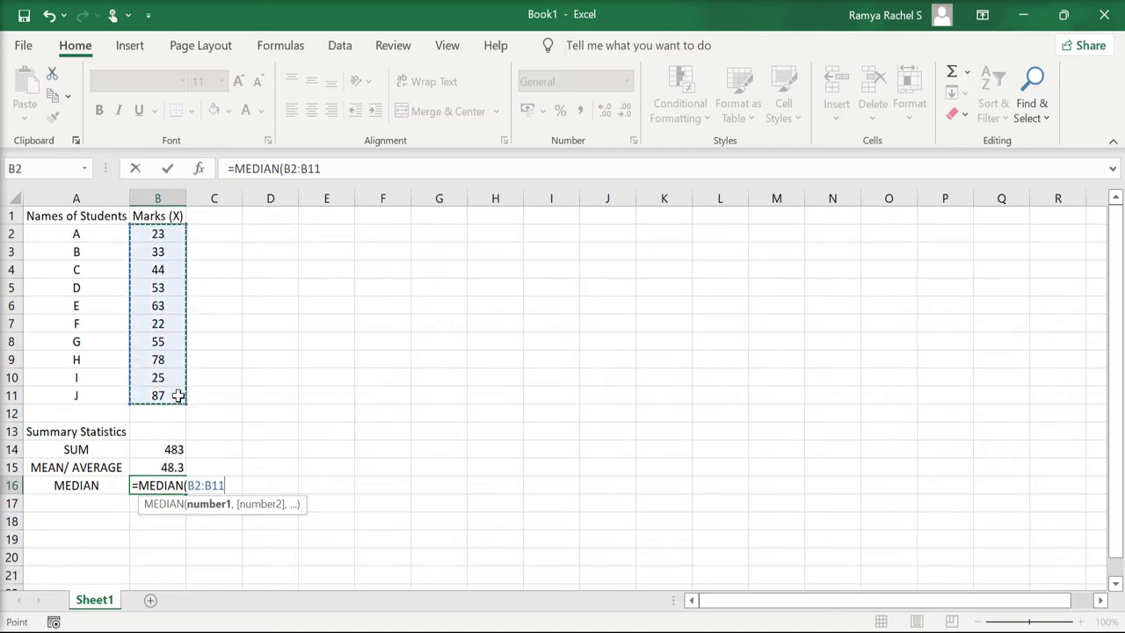
type(")")
key("Return")
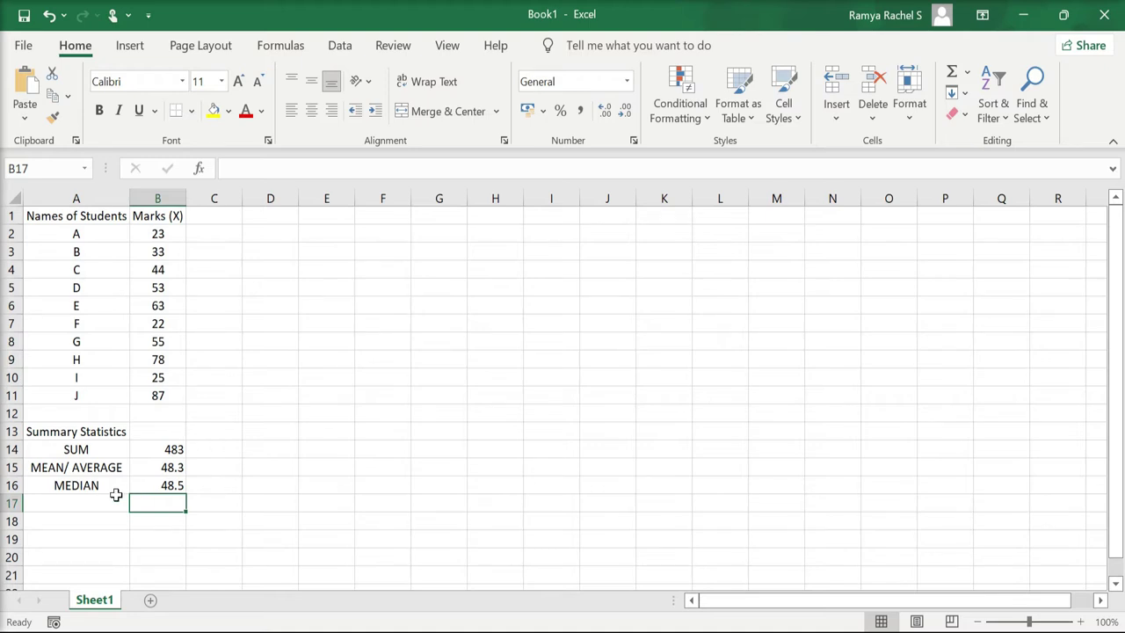
Label A17 MODE and enter =MODE(B2:B11) in B17, which returns #N/A.
left_click(95, 507)
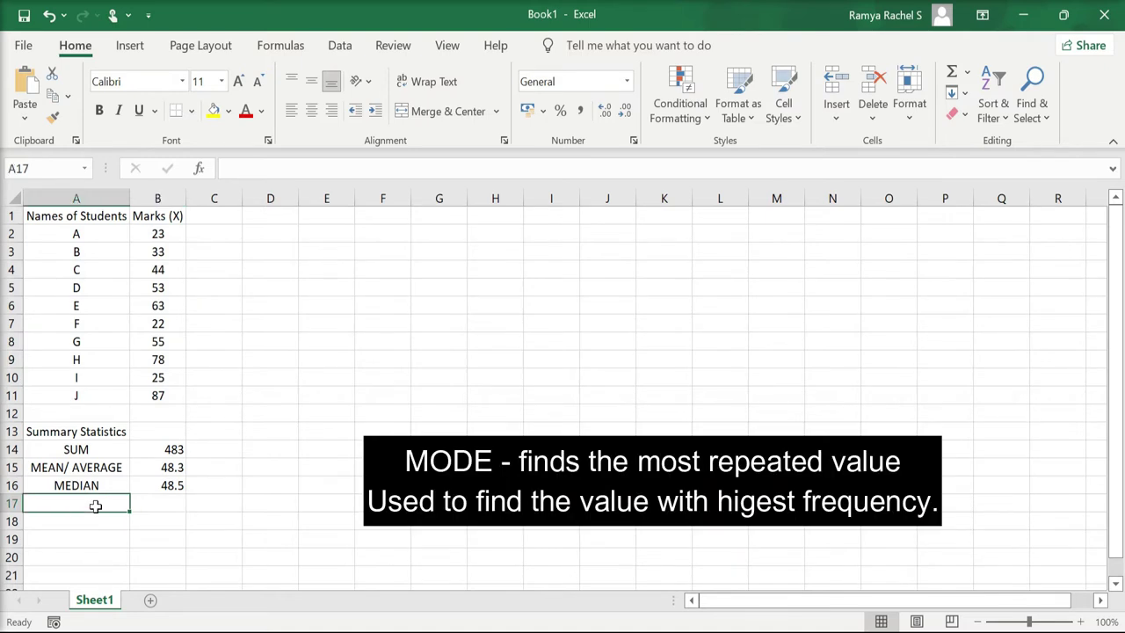
type("MODE")
key("Tab")
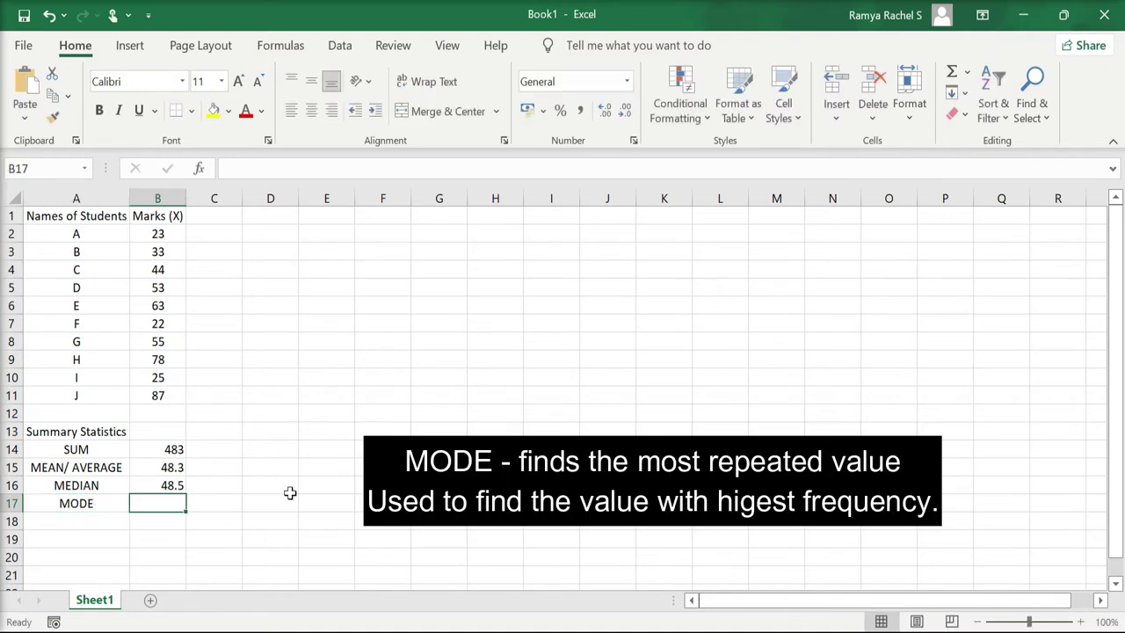
type("=MODE(")
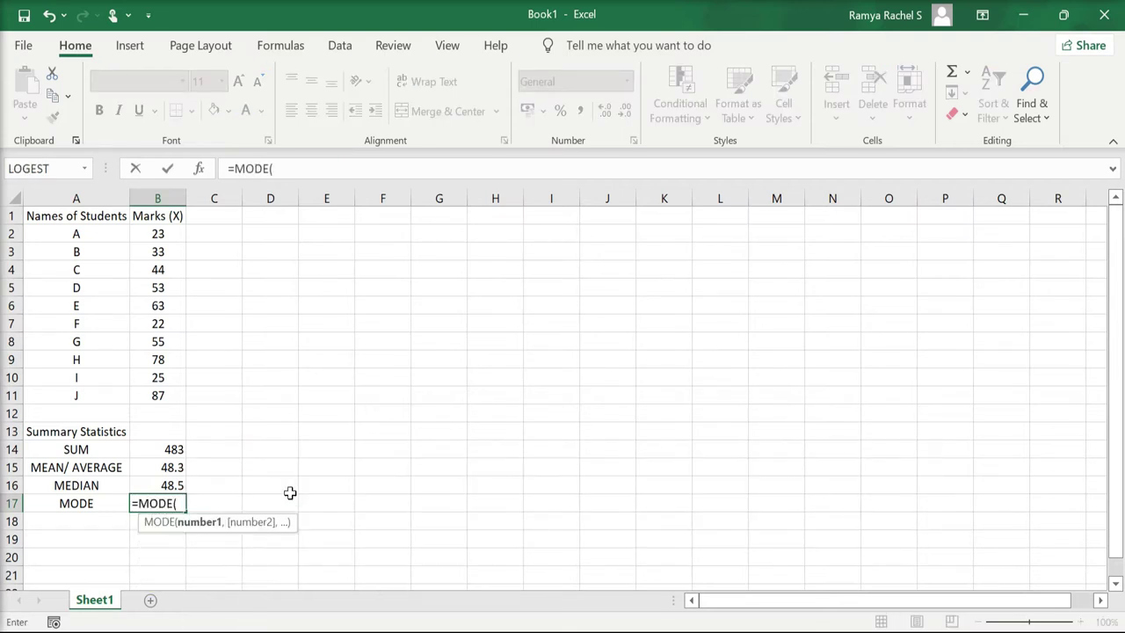
left_click_drag(167, 234, 167, 396)
type(")")
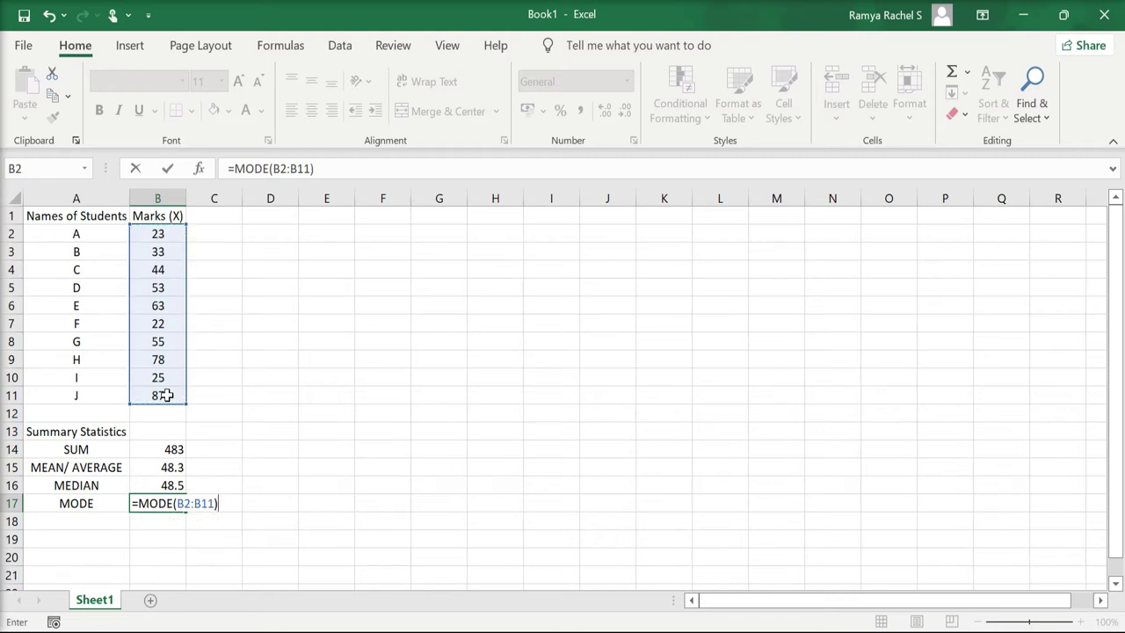
key("Return")
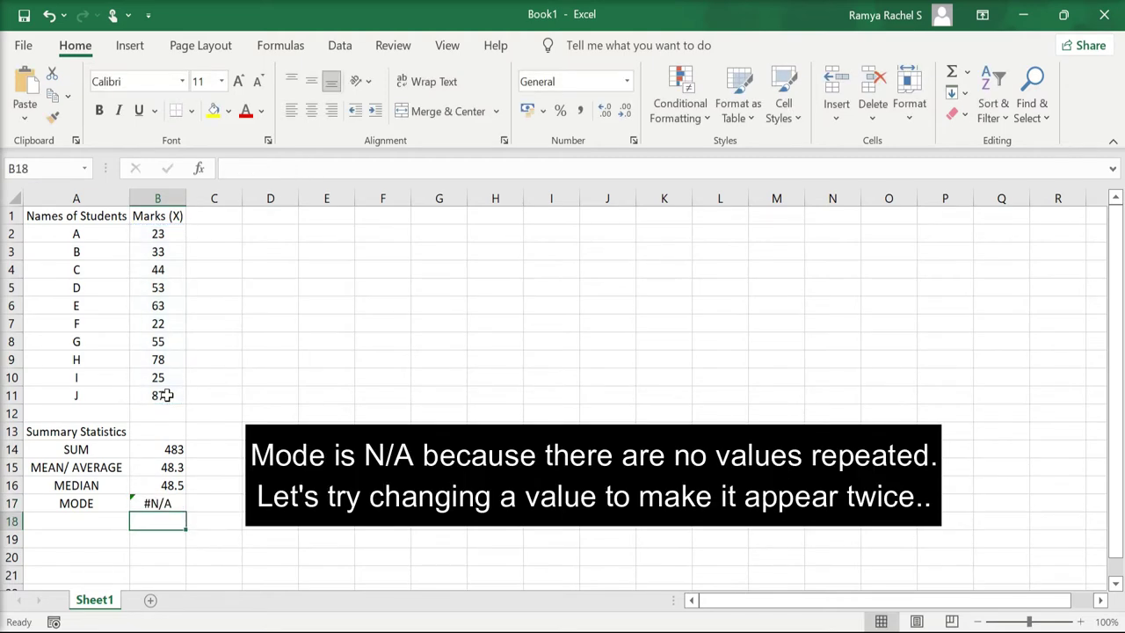
Change student C's mark in B4 from 44 to 33 so MODE shows 33.
left_click(174, 503)
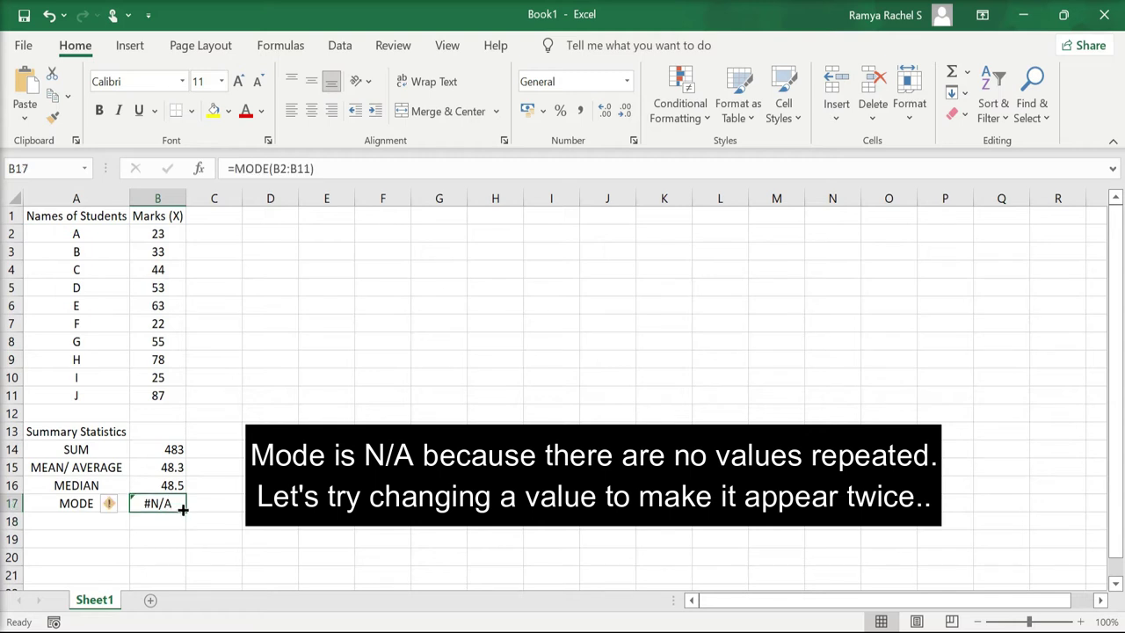
left_click(164, 269)
double_click(164, 269)
key("BackSpace")
key("BackSpace")
type("33")
key("Return")
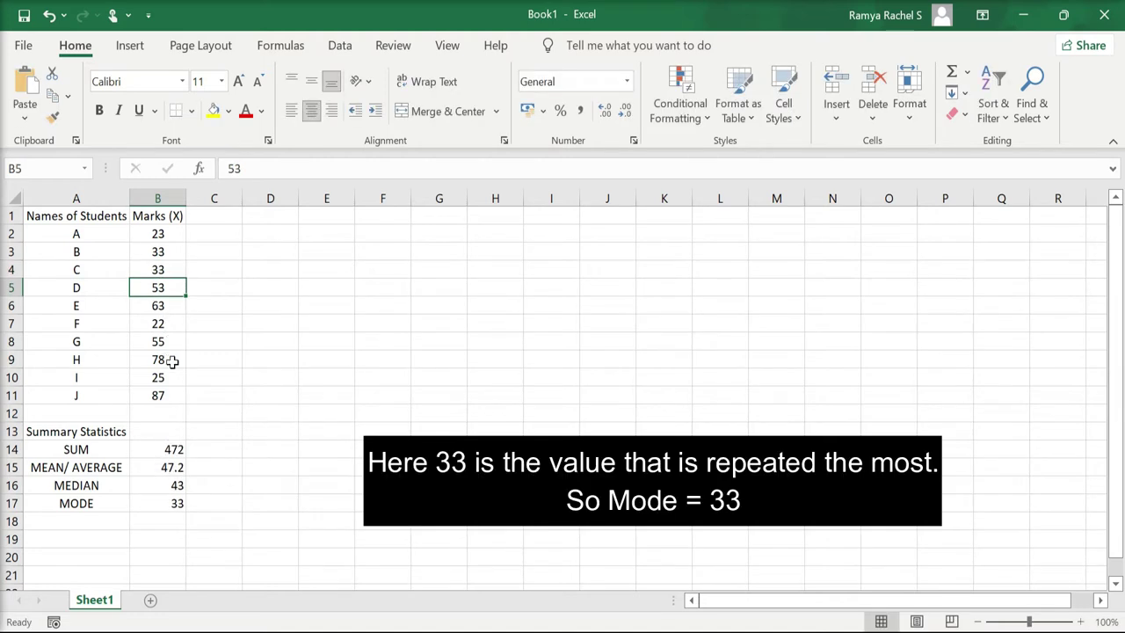
left_click(172, 356)
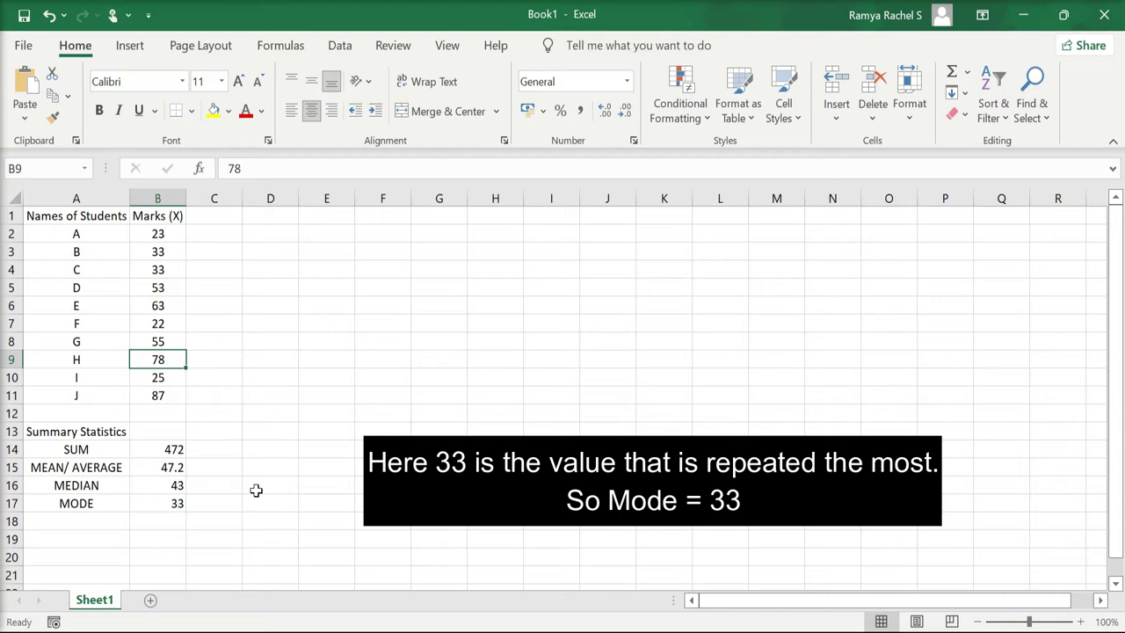
left_click(102, 518)
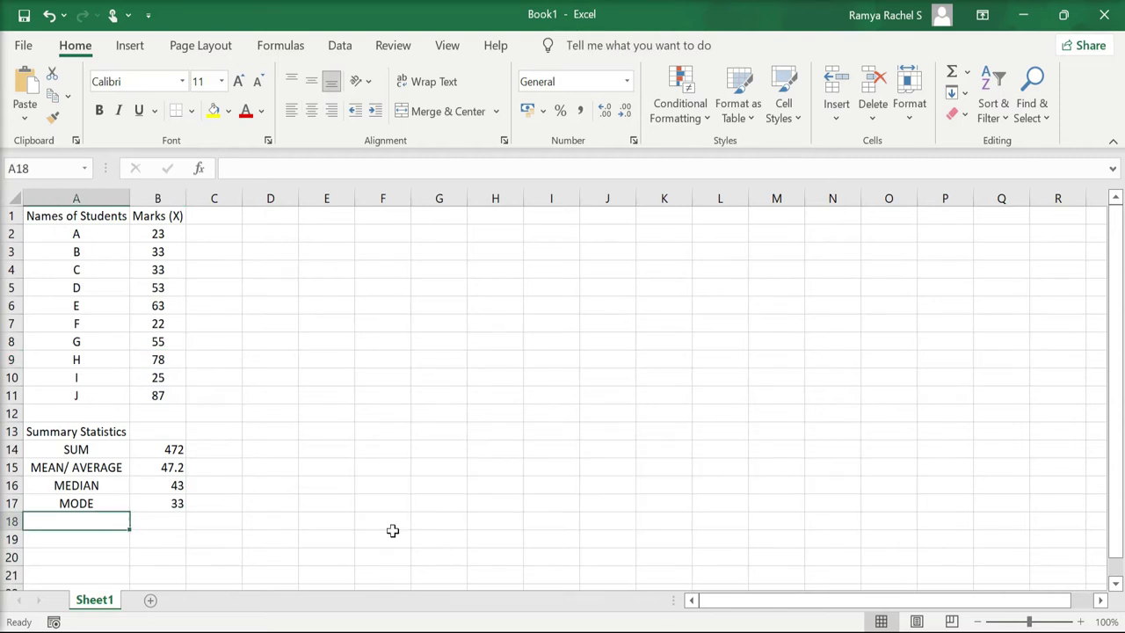
Label A18 MINIMUM and enter =MIN(B2:B11) in B18, returning 22.
type("MIN")
type("I")
type("MUM")
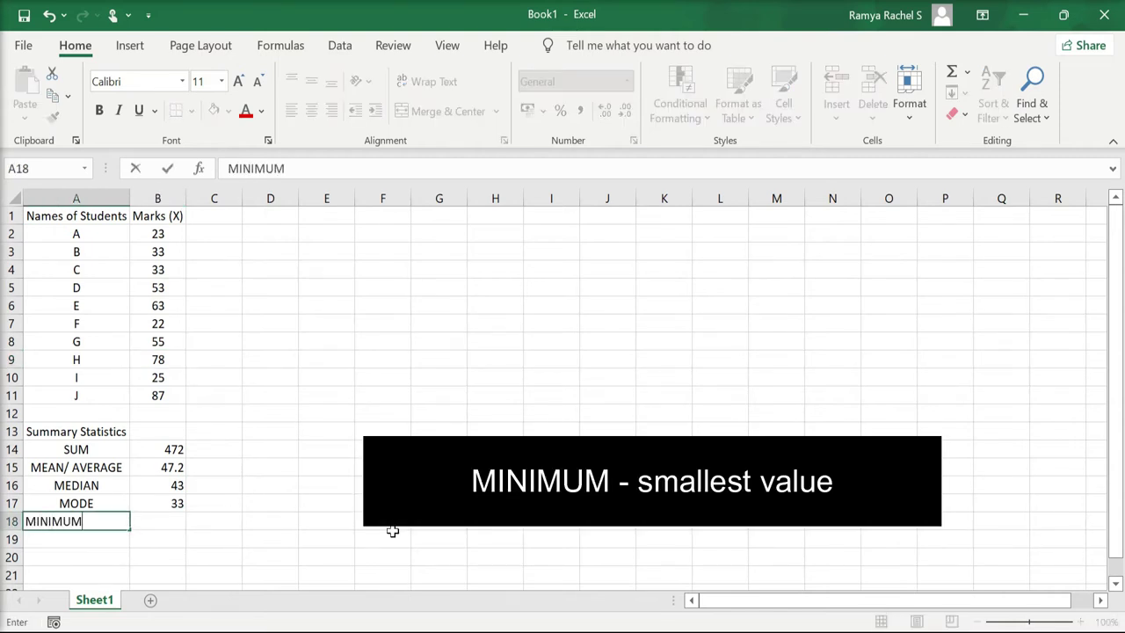
key("Tab")
type("=")
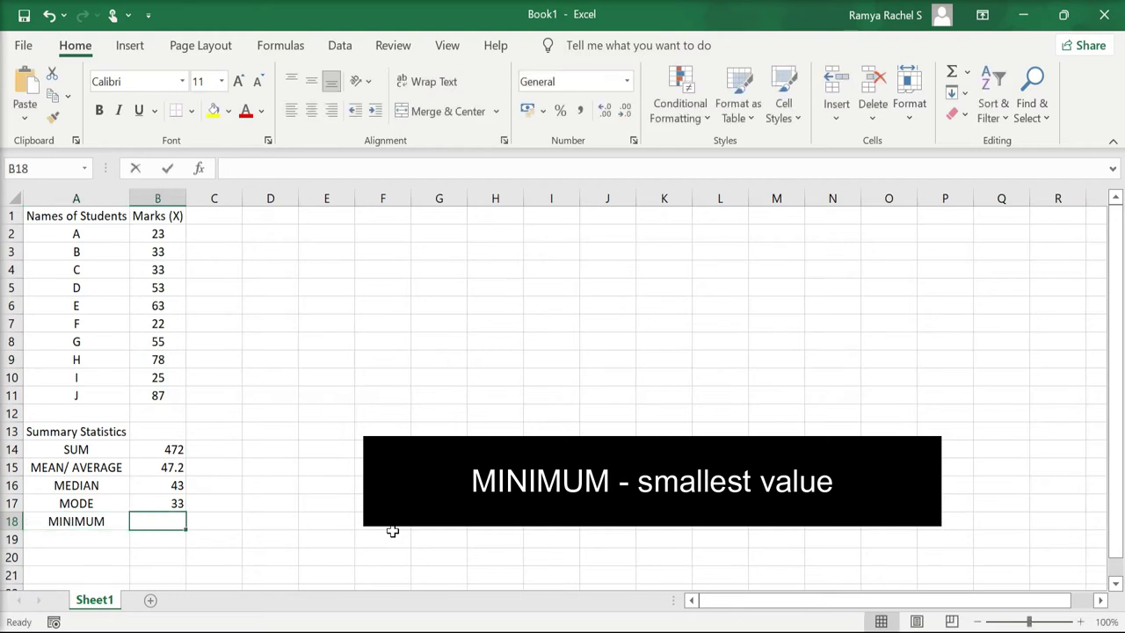
type("MIN")
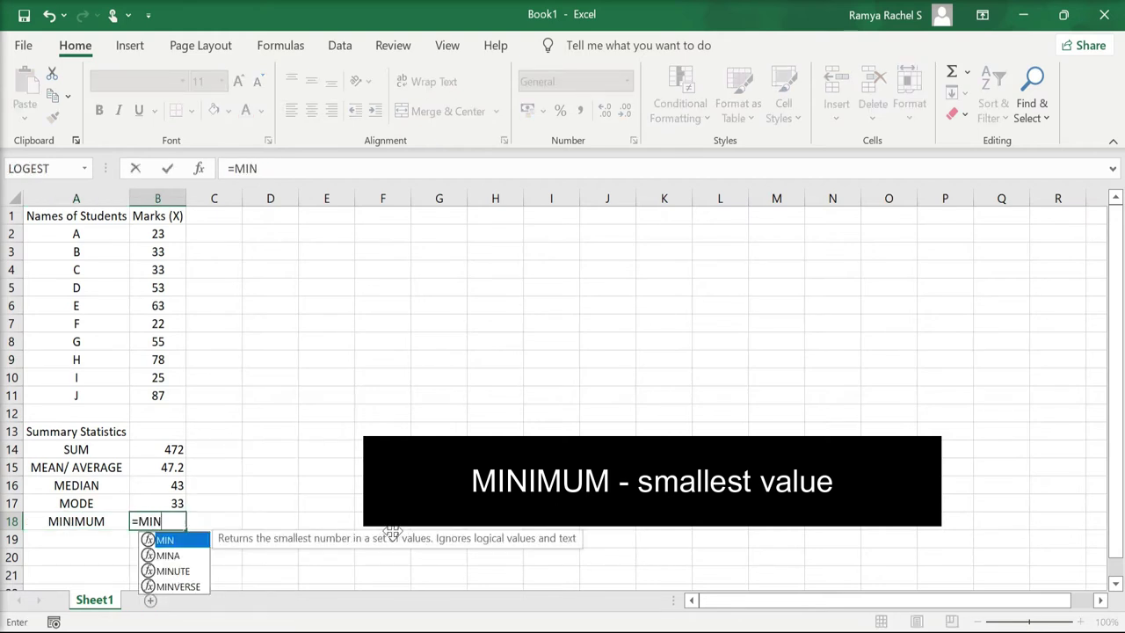
type("(")
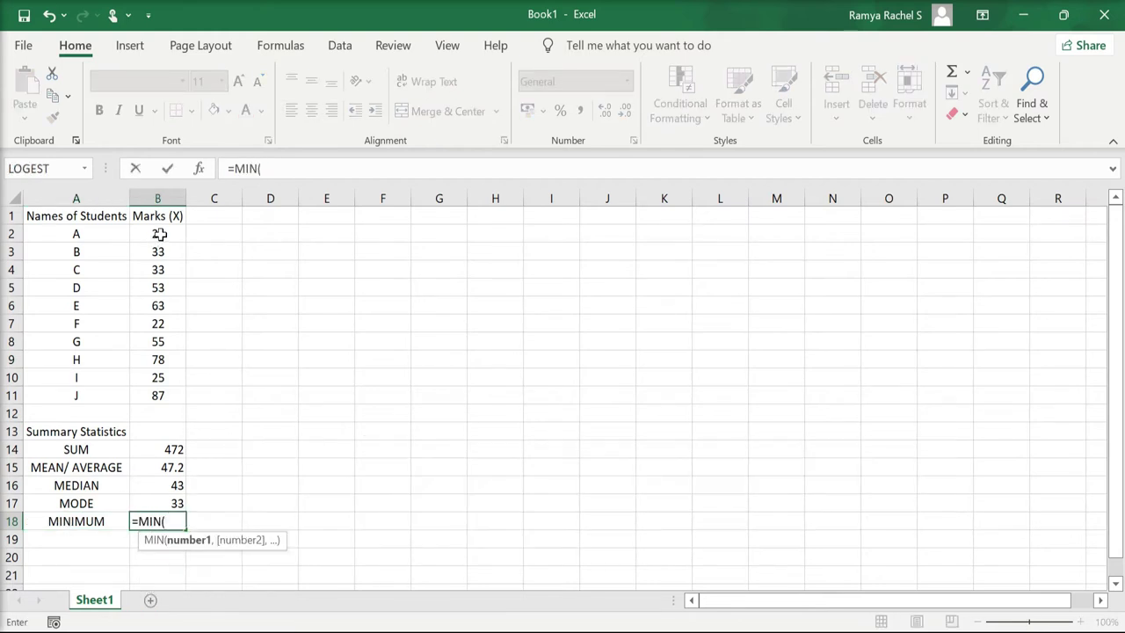
left_click_drag(160, 234, 161, 390)
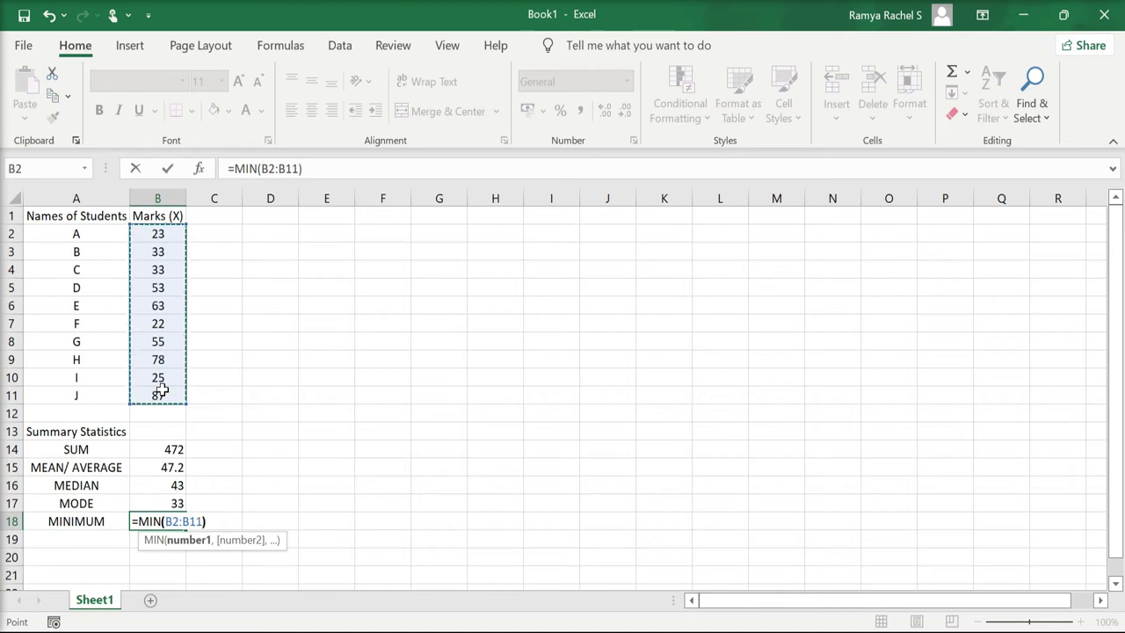
key("Return")
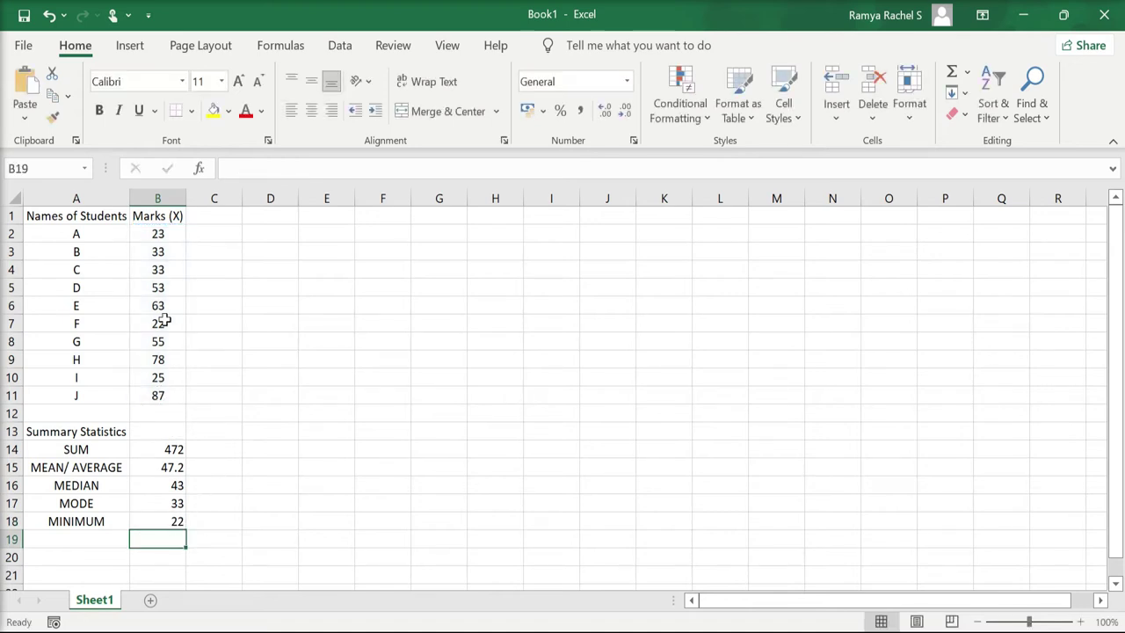
Label A19 MAXIMUM and enter =MAX(B2:B11) in B19, returning 87.
left_click(88, 535)
type("MAXIMUM")
key("Tab")
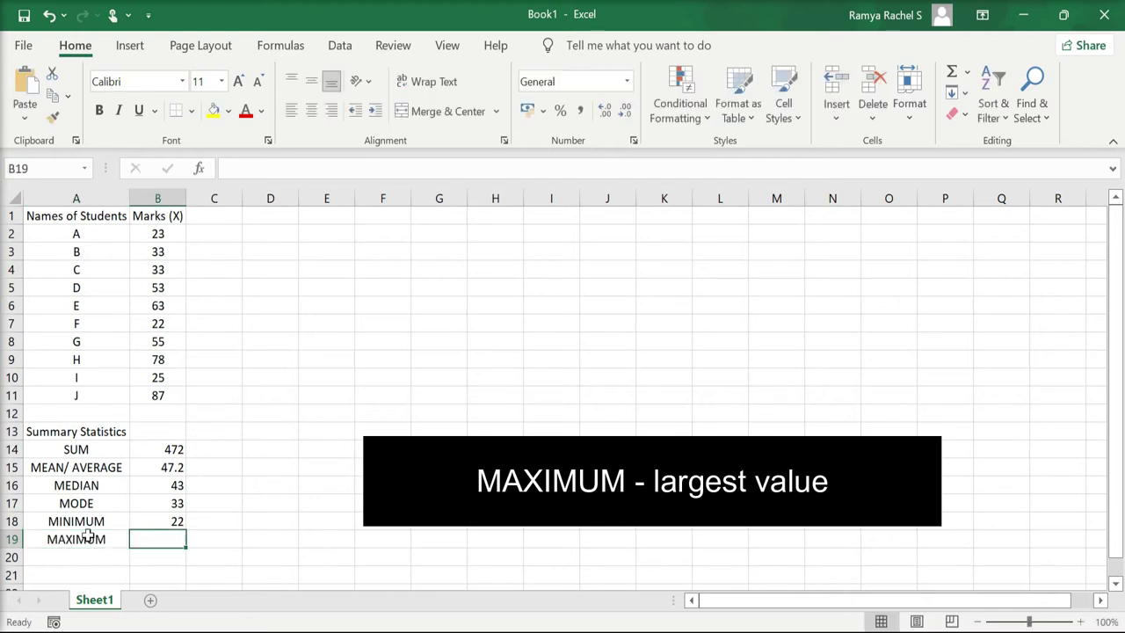
type("=MAX(")
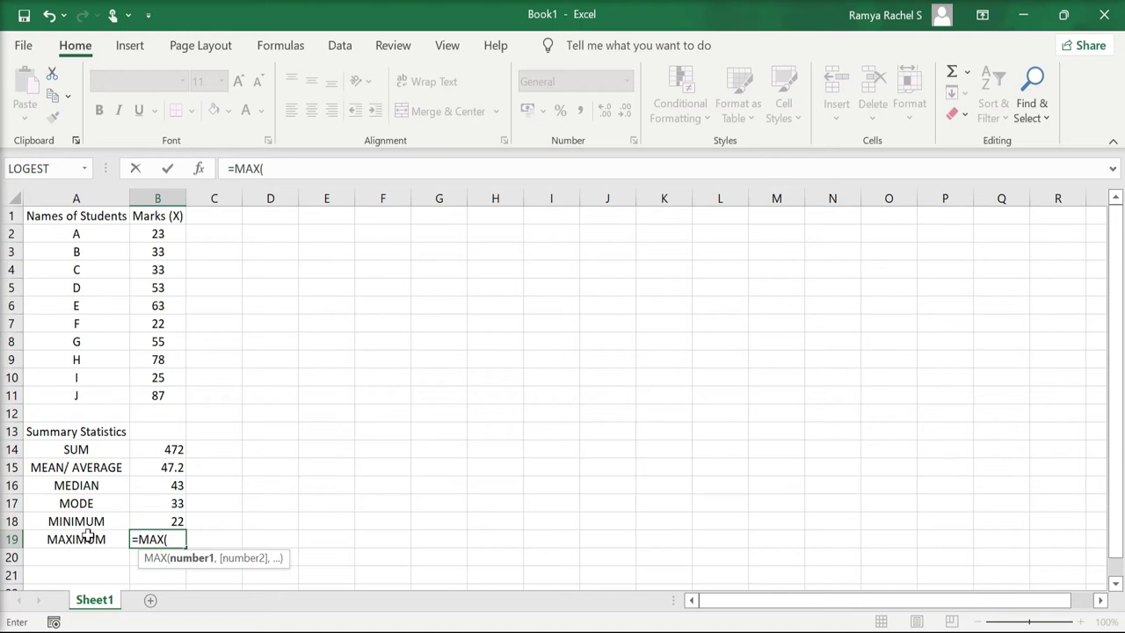
left_click_drag(165, 233, 159, 395)
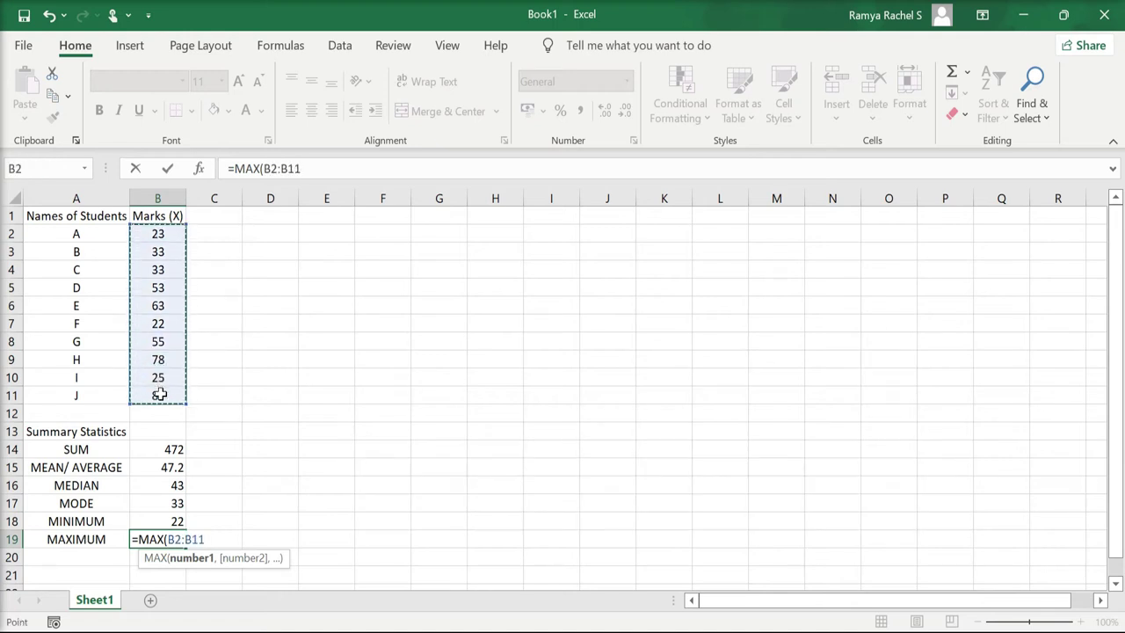
type(")")
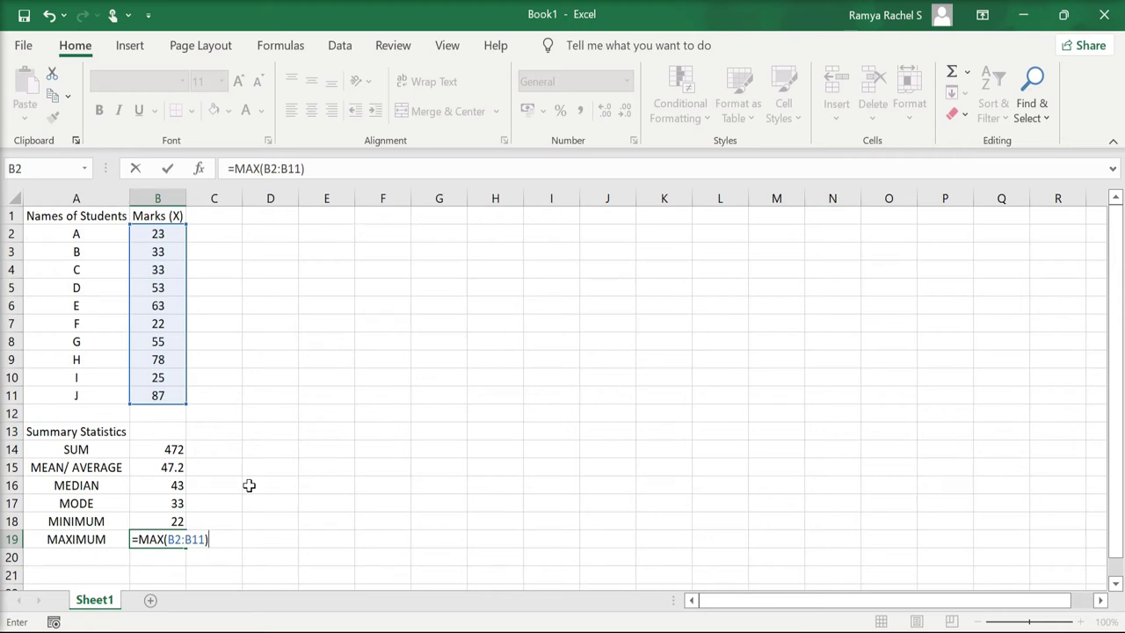
key("Return")
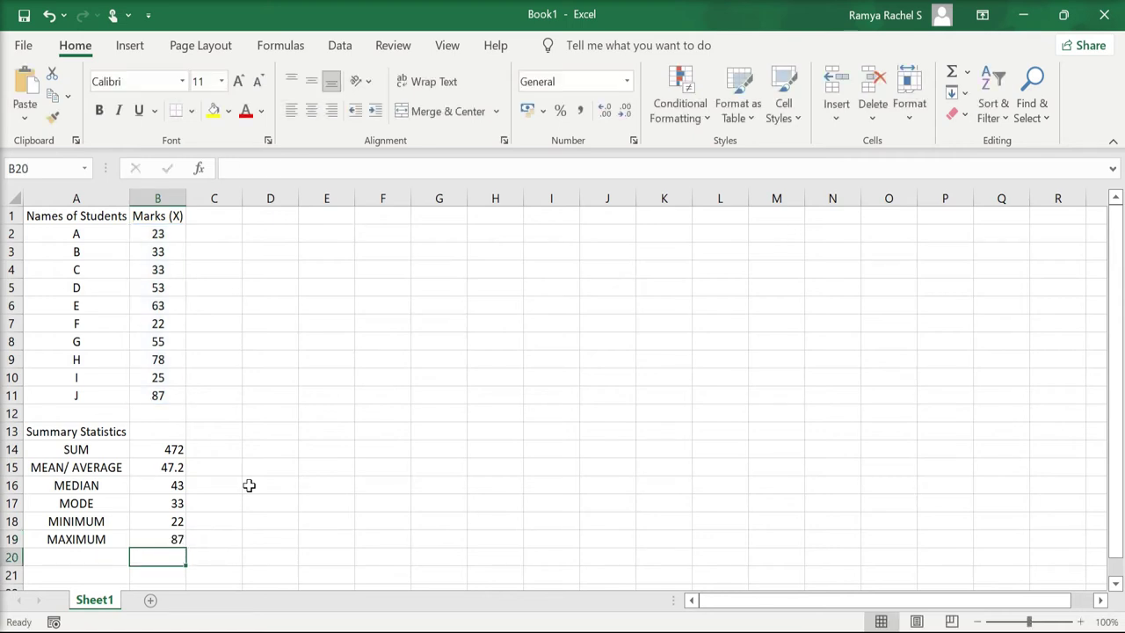
Label A20 RANGE and enter =B19-B18 in B20, giving 65.
left_click(71, 558)
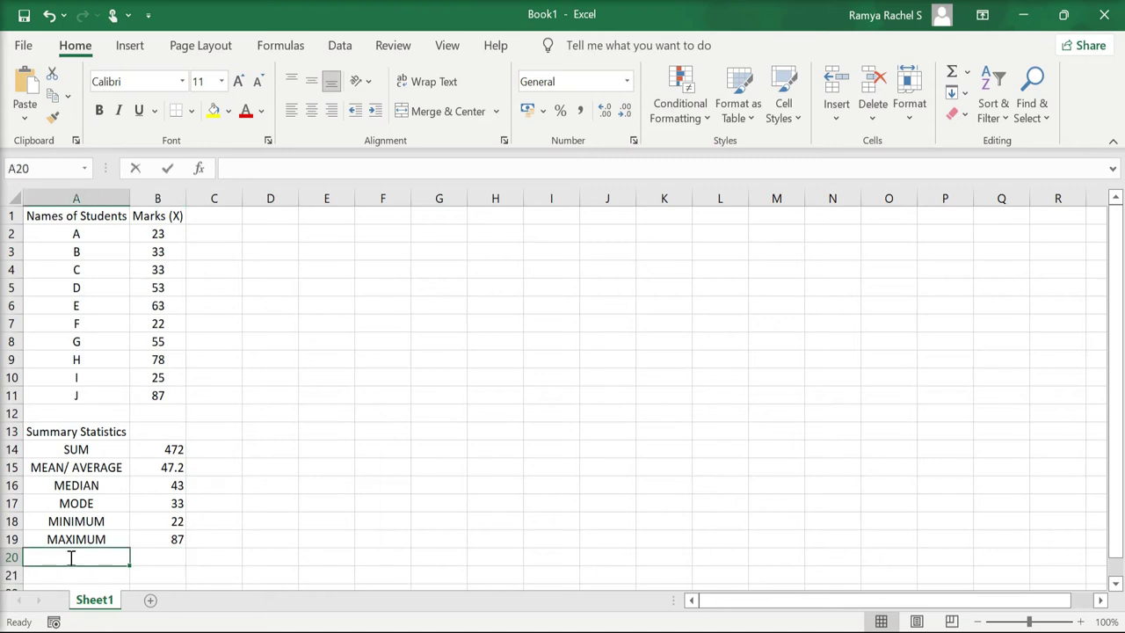
type("RANGE")
key("Tab")
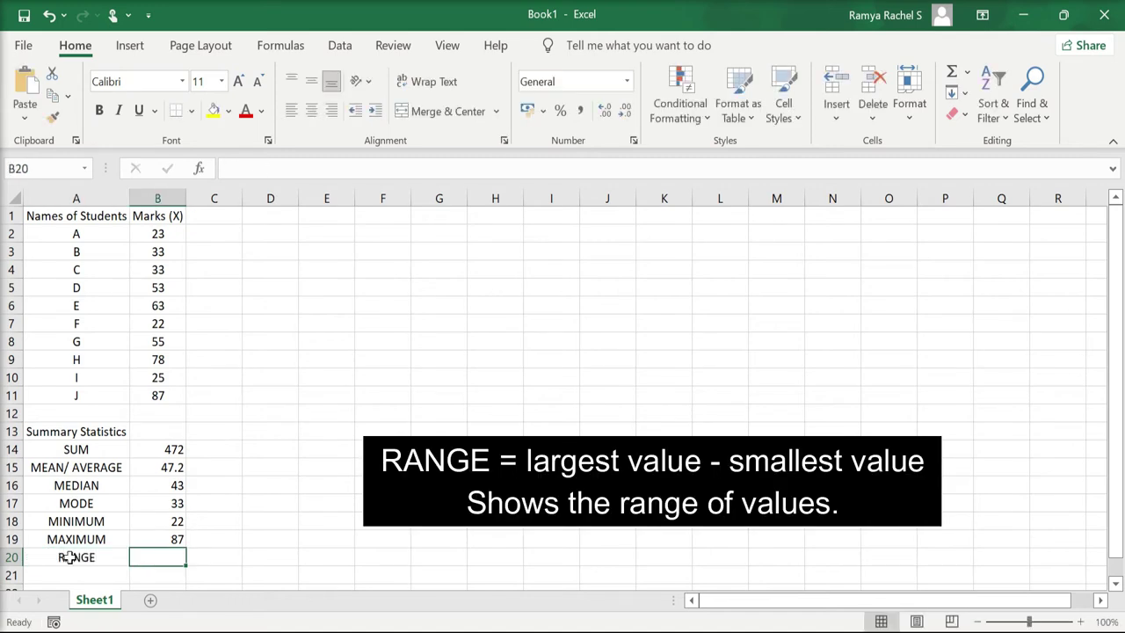
type("=")
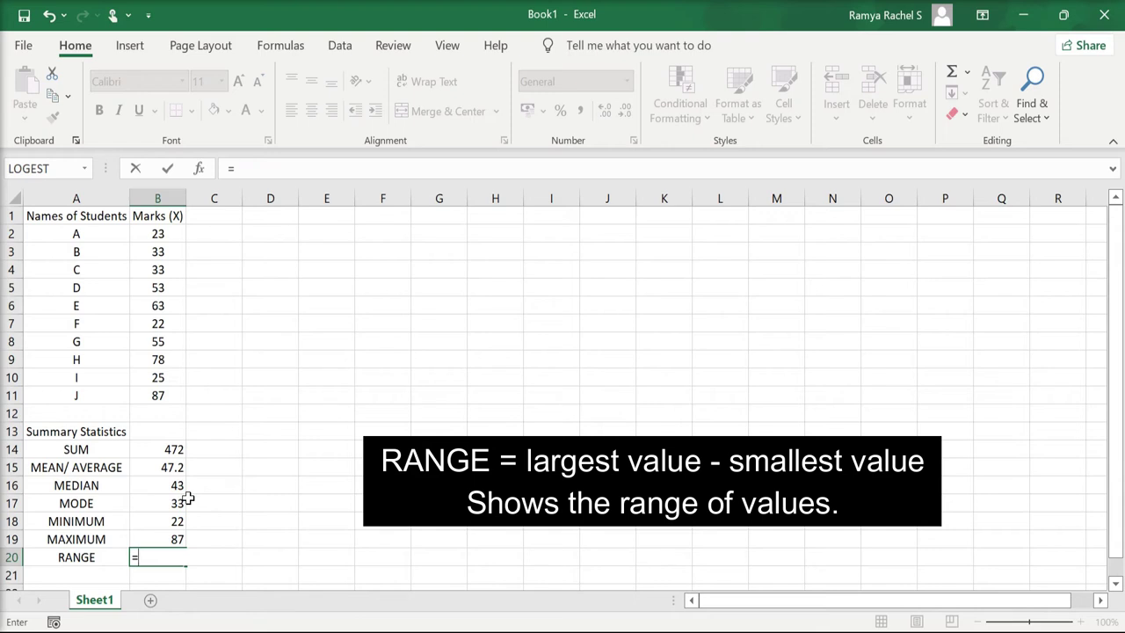
left_click(176, 540)
type("-")
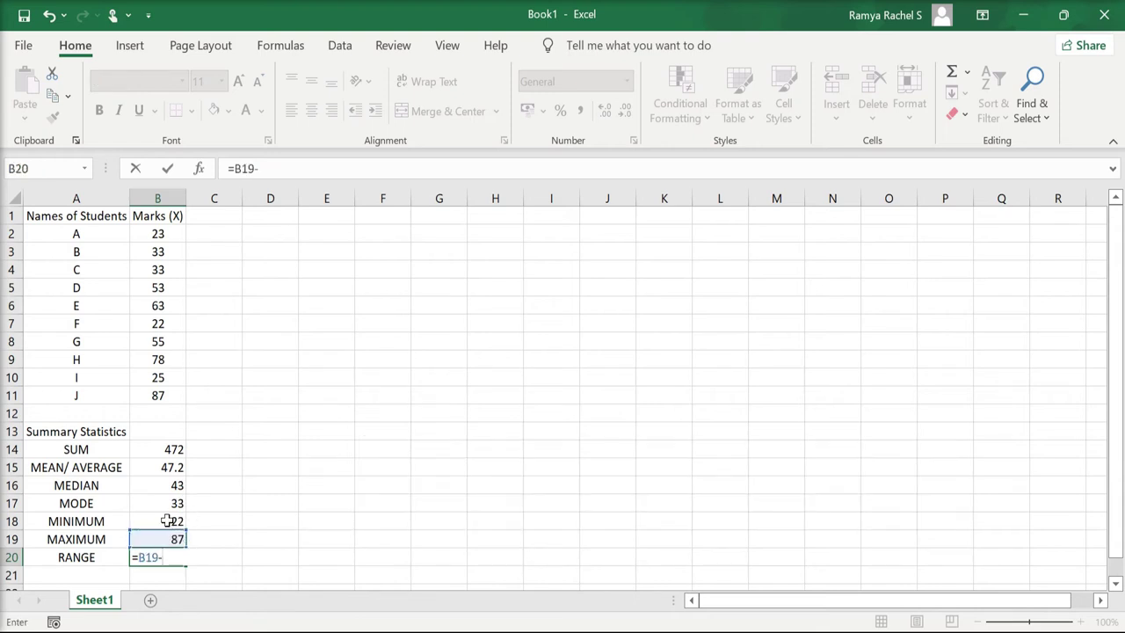
left_click(166, 521)
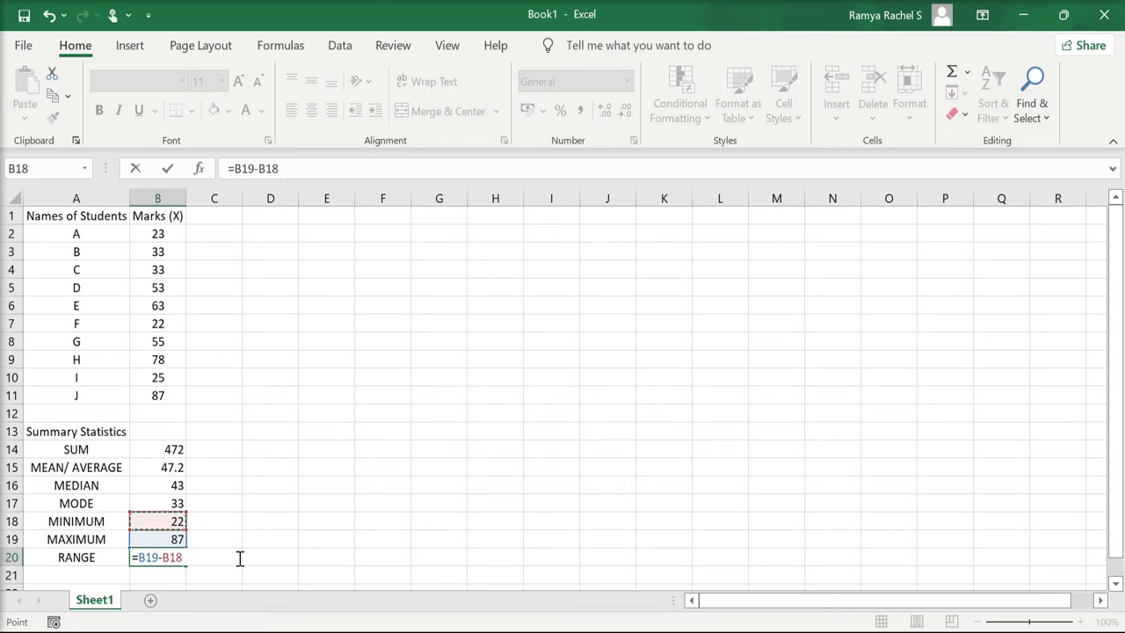
key("Return")
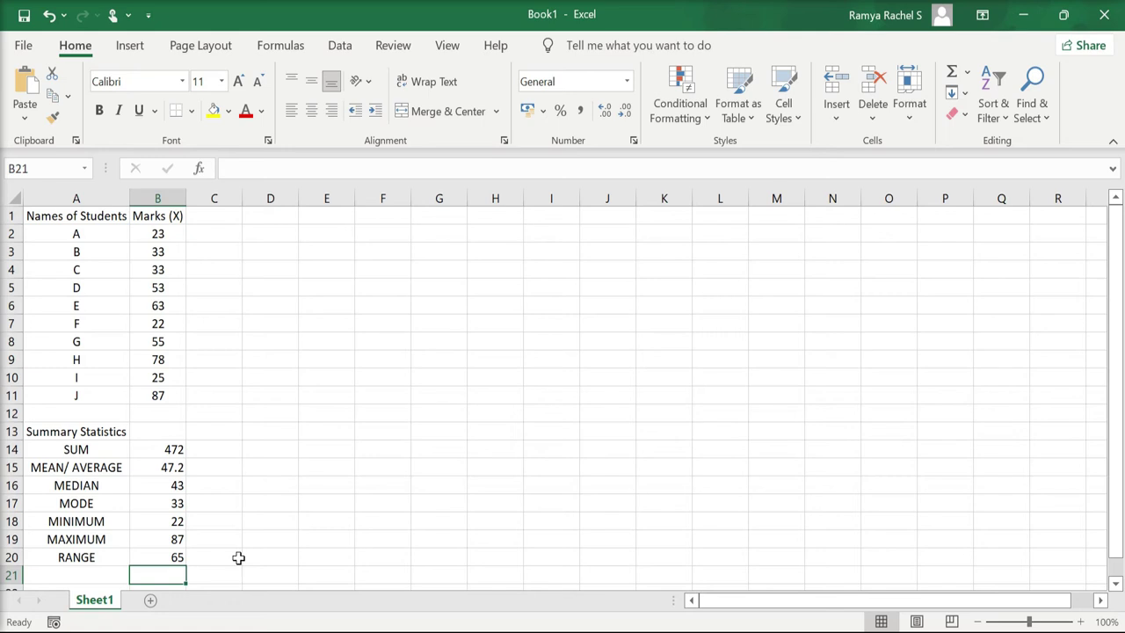
key("Left")
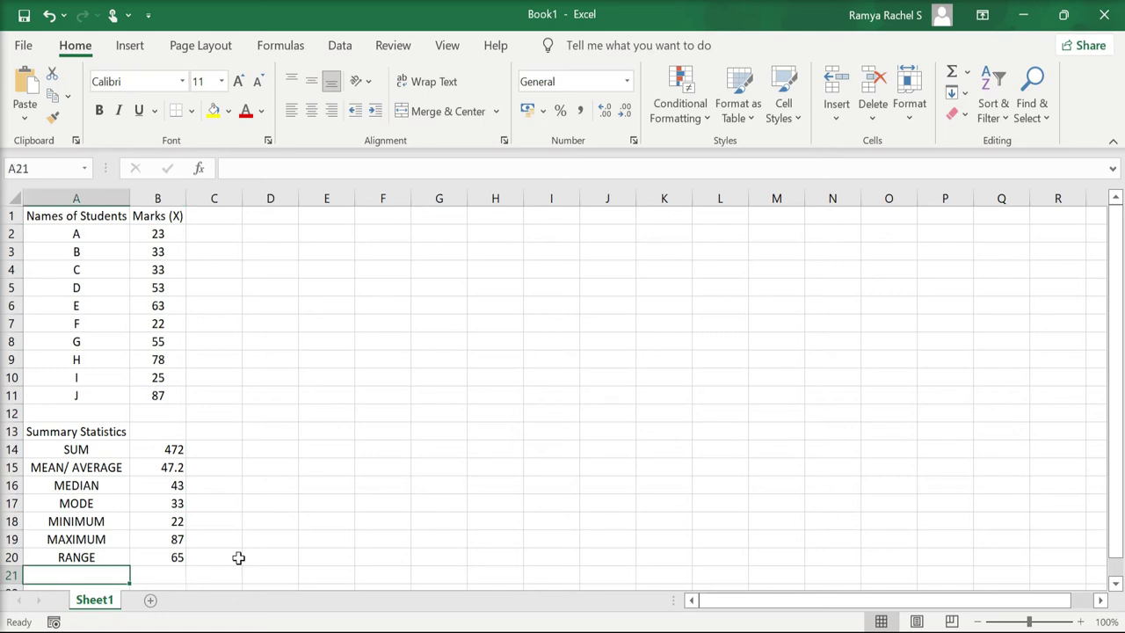
Label A21 STD DEVIATION and enter =STDEV.P(B2:B11) in B21, giving 22.34636.
type("STD")
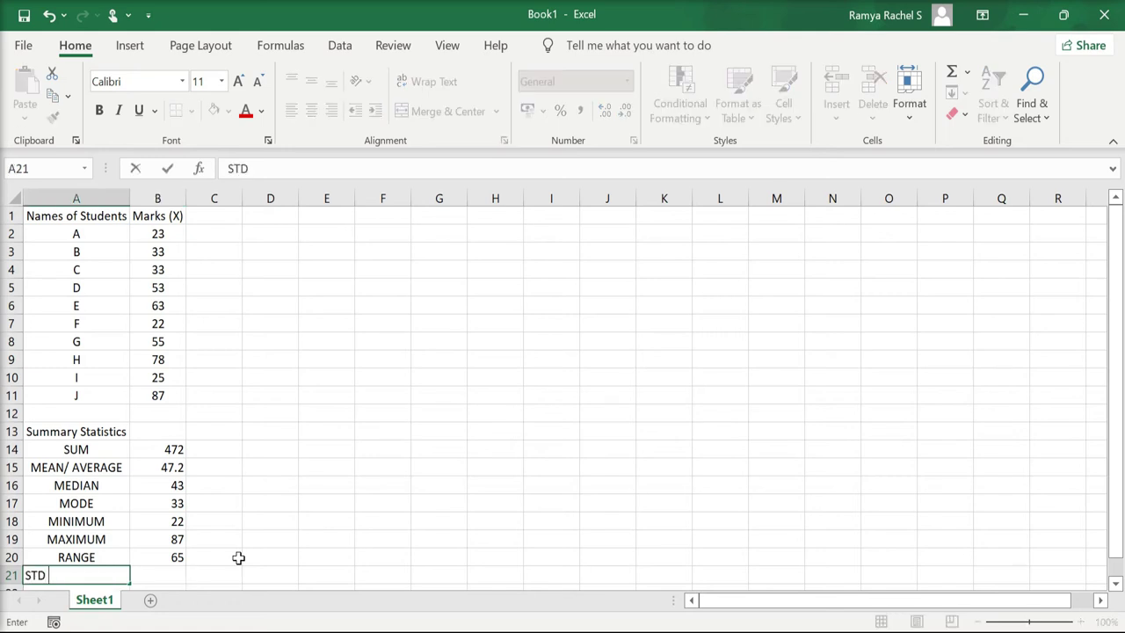
type(" DEVIATION")
key("Tab")
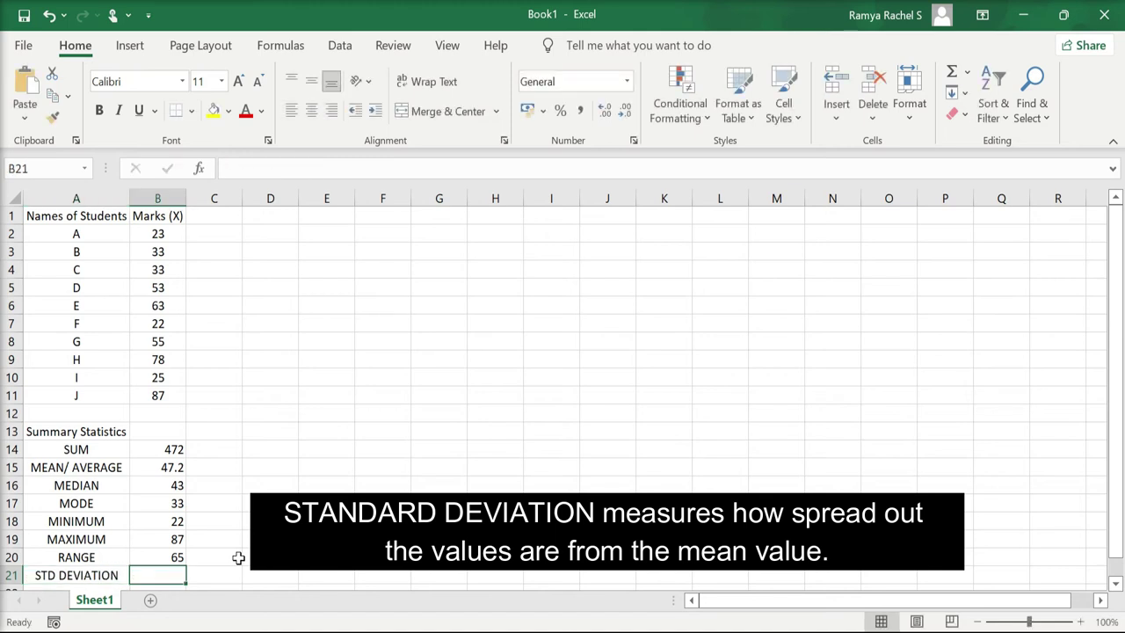
type("=ST")
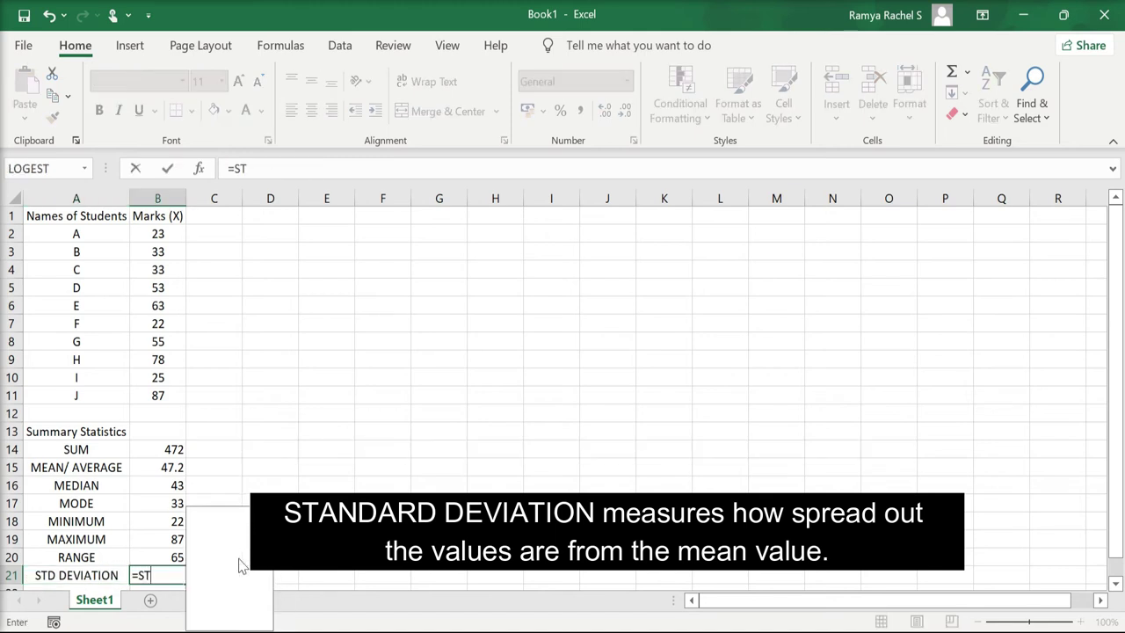
type("DEV")
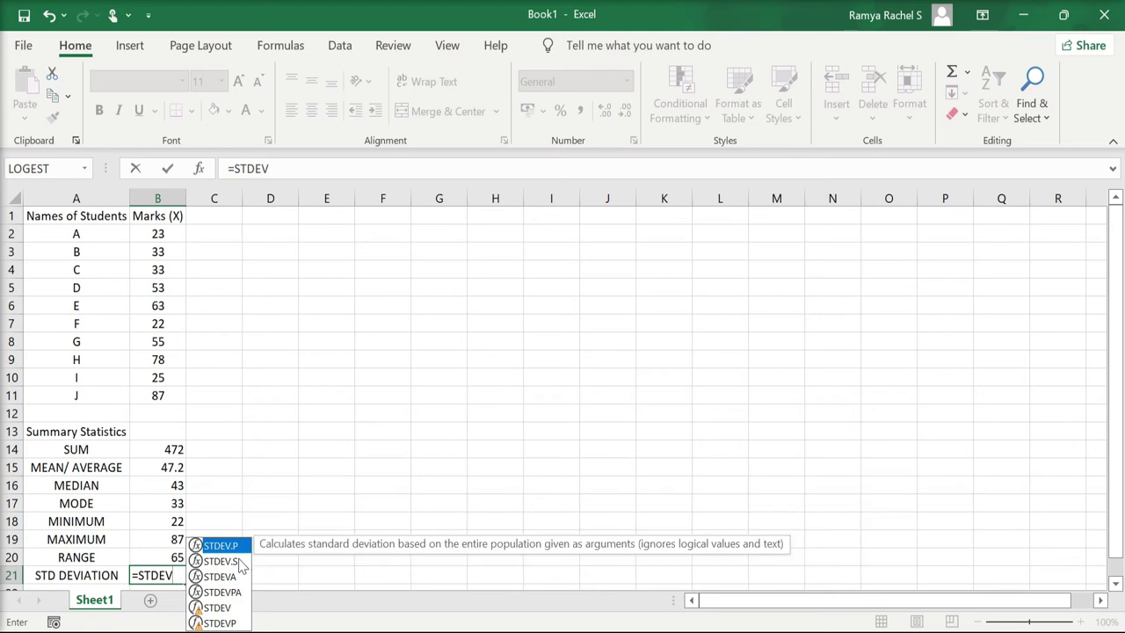
type(".P")
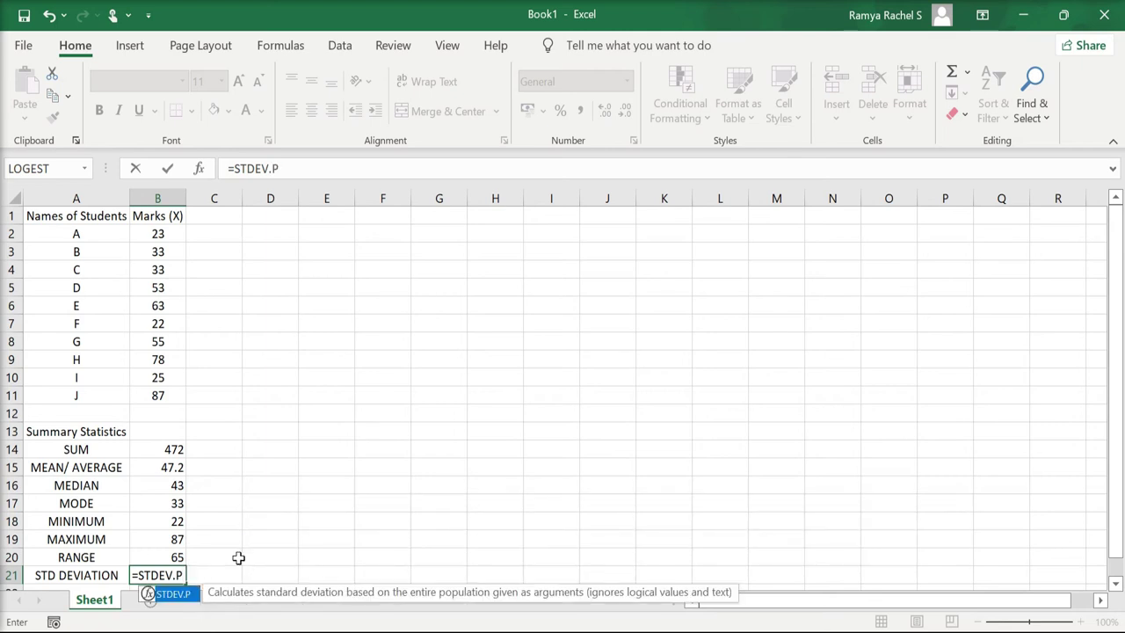
type("(")
left_click_drag(158, 232, 159, 398)
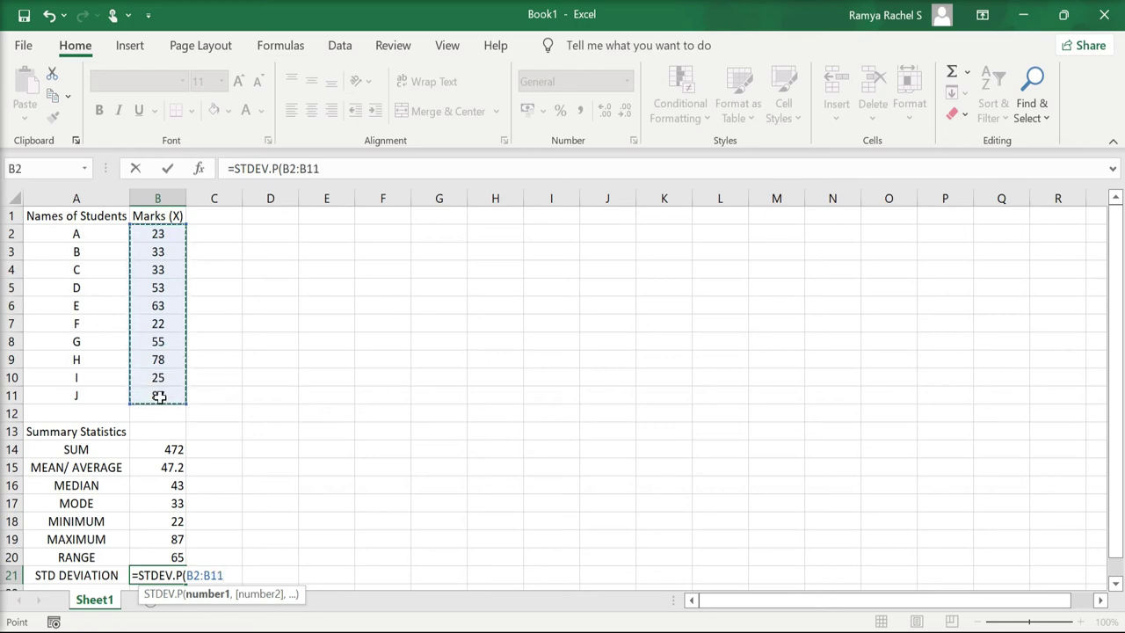
key("Return")
key("Return")
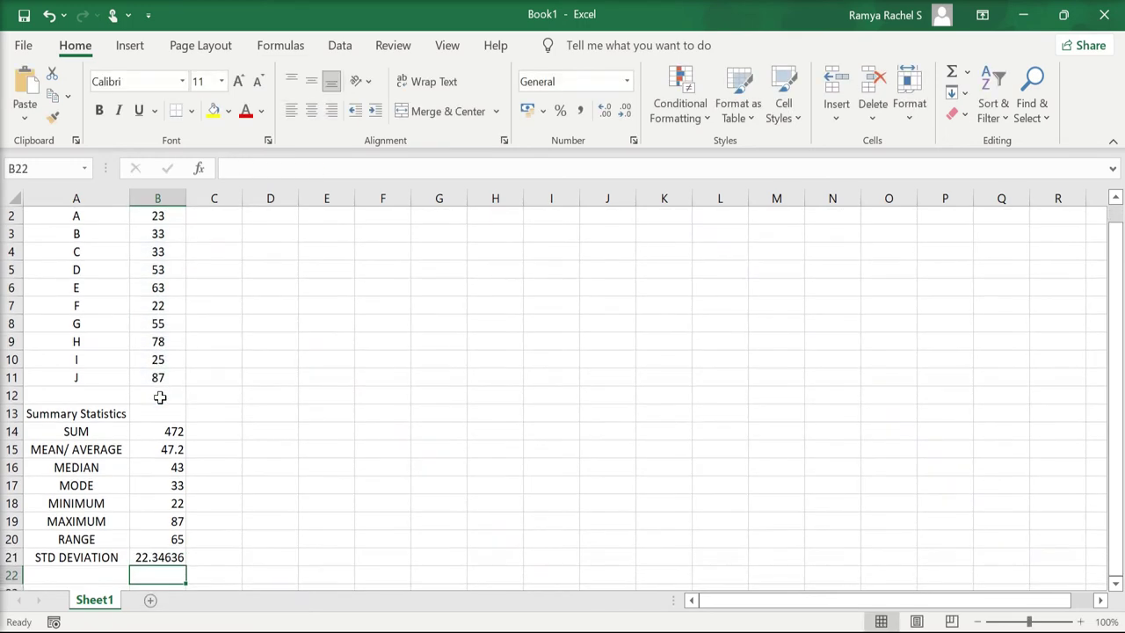
Label A22 VARIANCE and enter =VAR.P(B2:B11) in B22, giving 499.36.
left_click(75, 577)
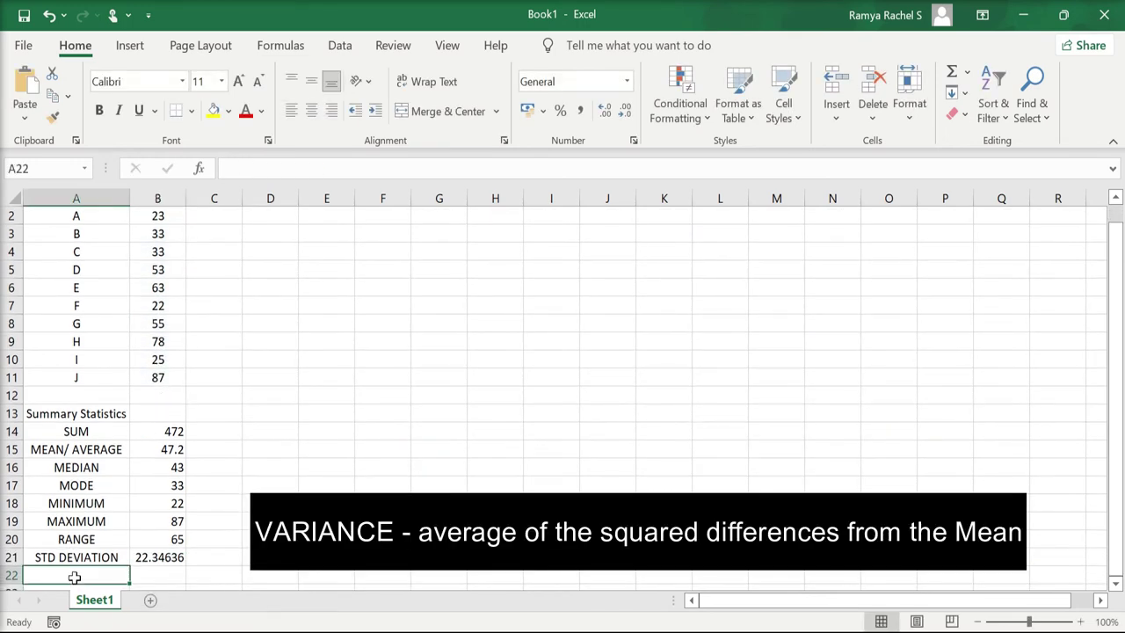
type("VARIANCE")
key("Tab")
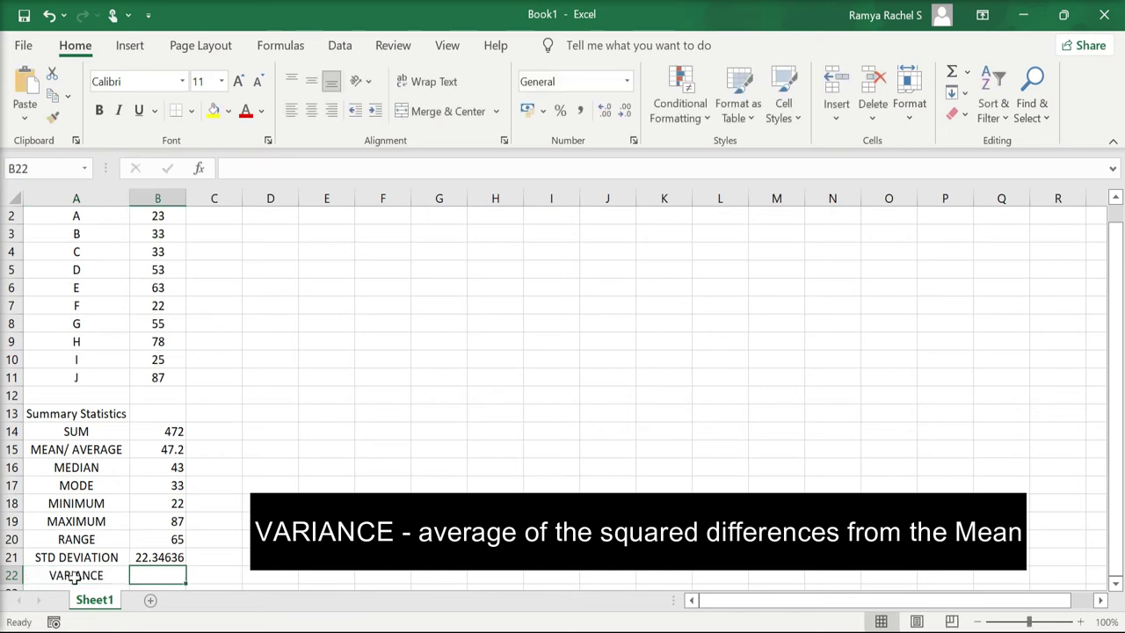
type("=VAR.P")
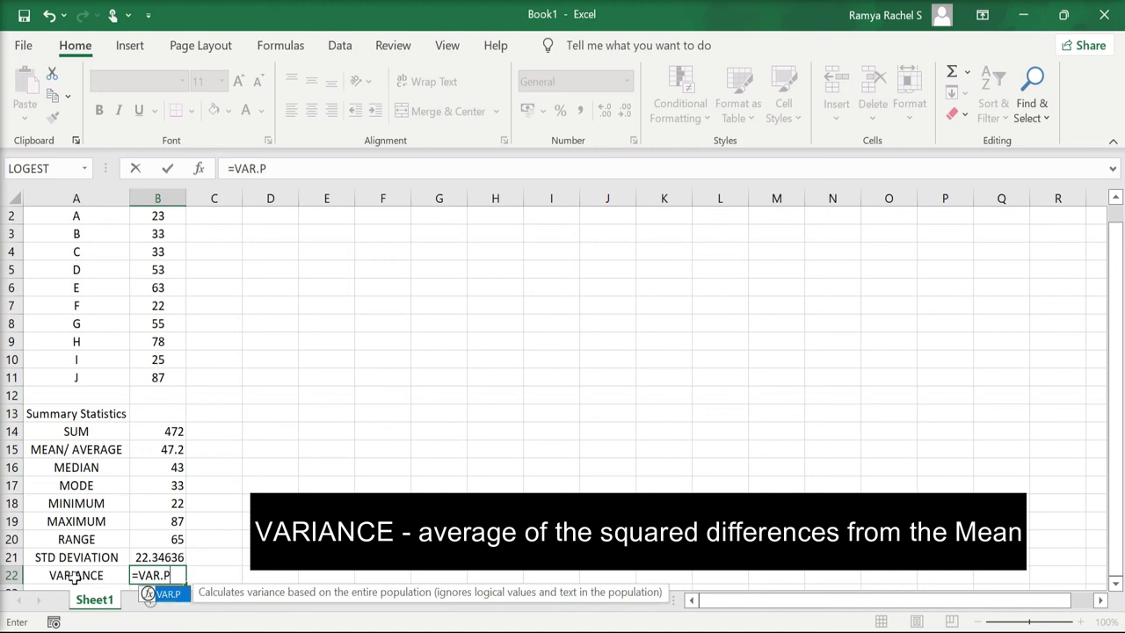
type("(")
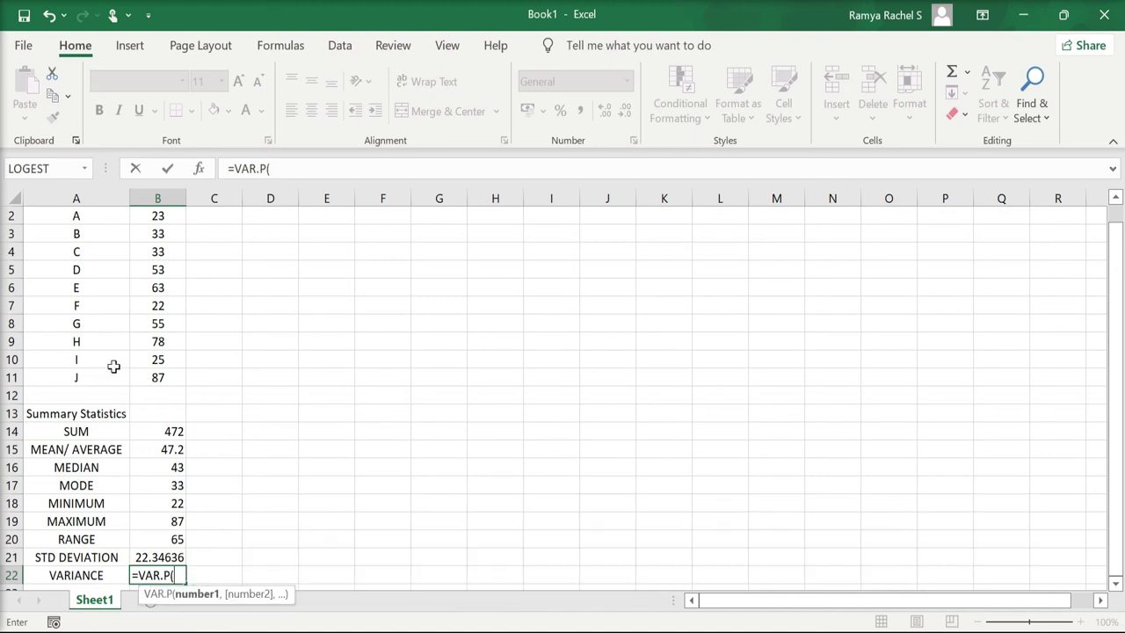
mouse_move(148, 378)
left_mouse_down()
mouse_move(157, 193)
mouse_move(159, 227)
left_mouse_up()
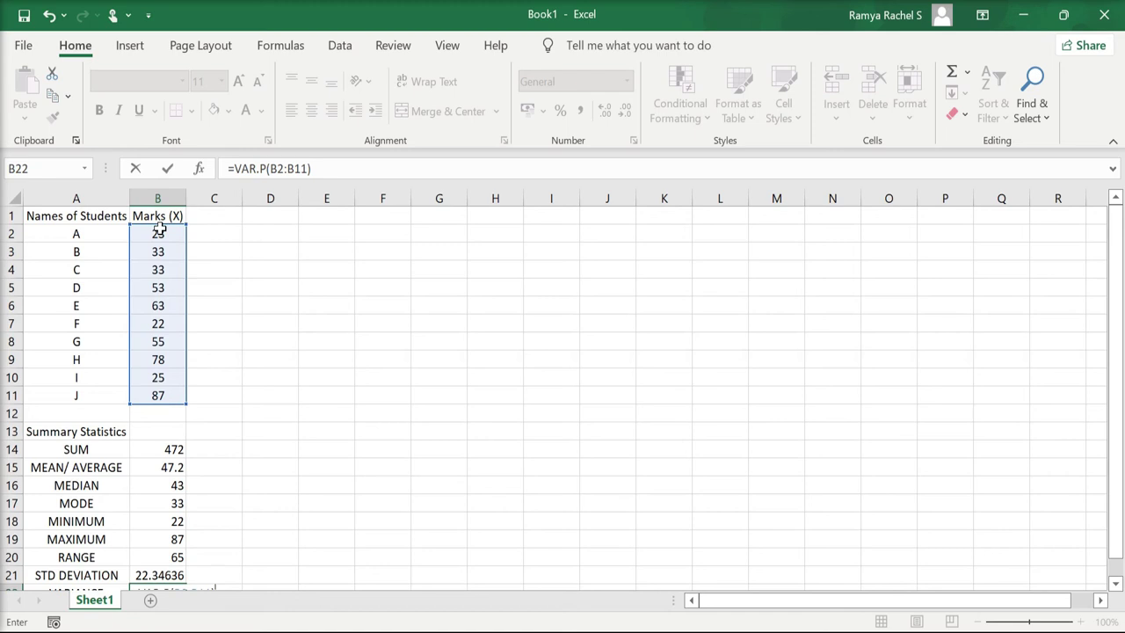
scroll(1119, 293, "down", 1)
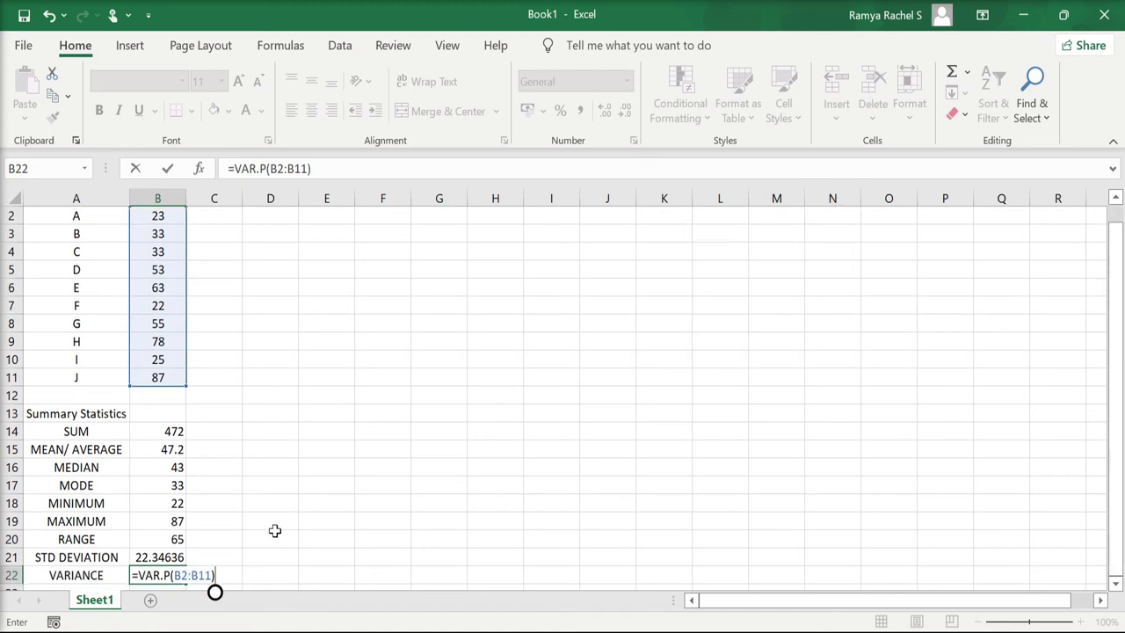
key("Return")
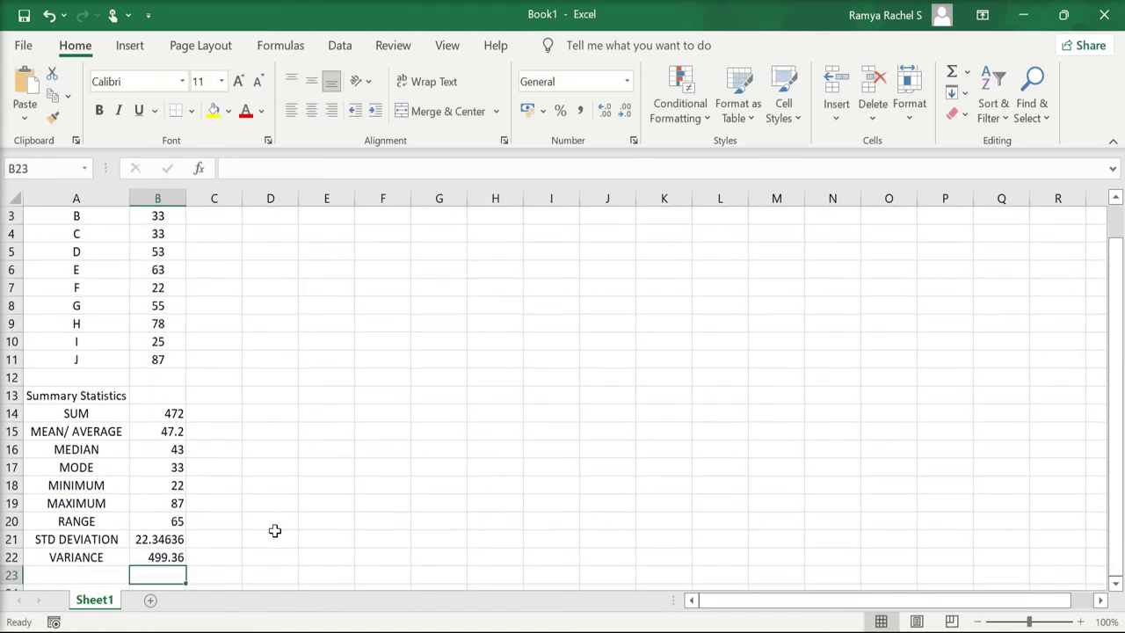
left_click(206, 556)
Enter =B21^2 in C22 to square the standard deviation, giving 499.36.
type("=")
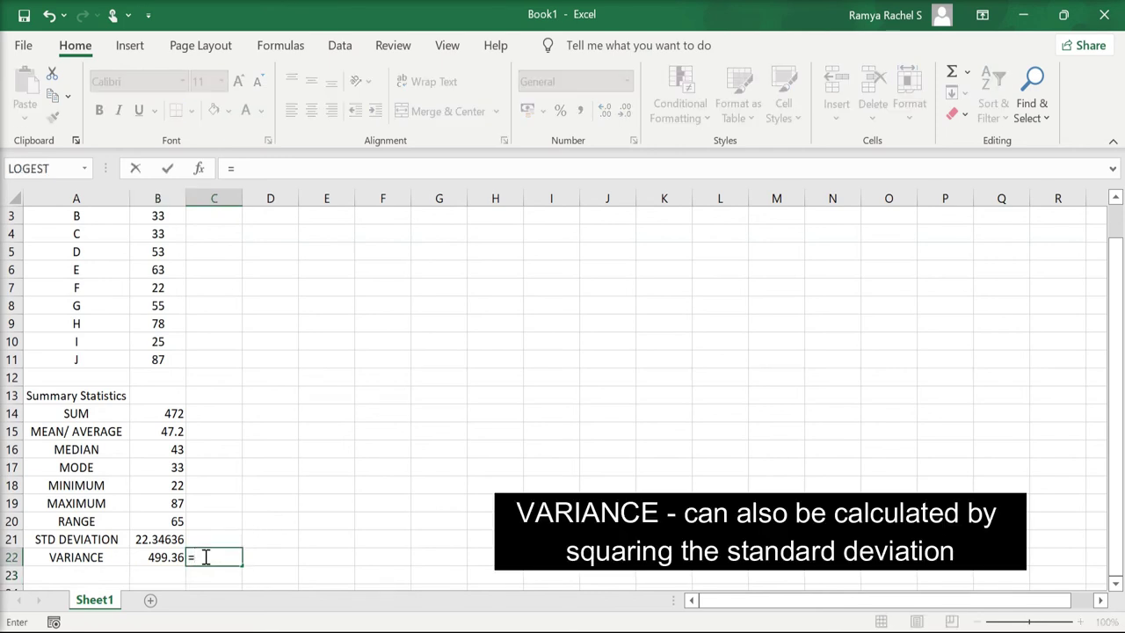
left_click(157, 539)
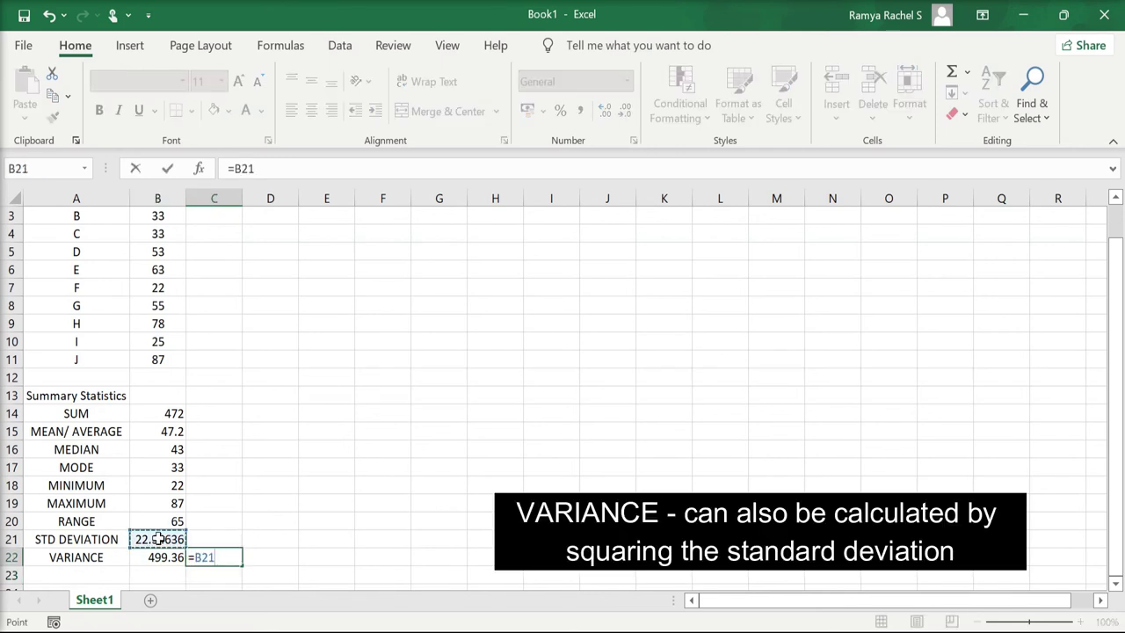
type("^2")
key("Return")
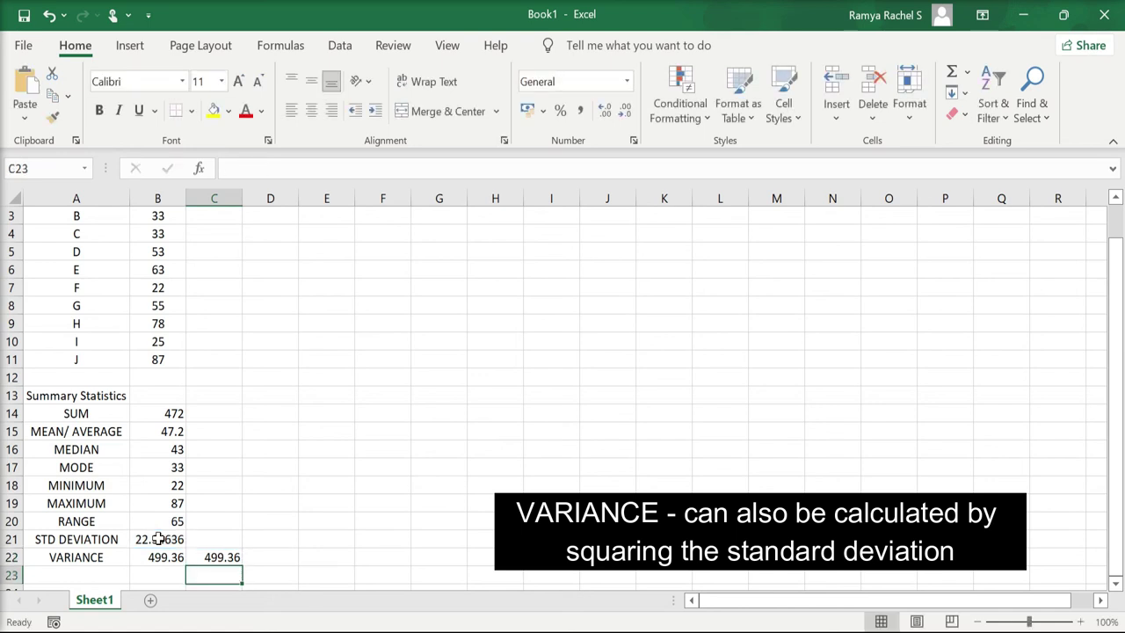
key("Up")
Enter =B21*B21 in D22 as a second variance check, also 499.36.
key("Right")
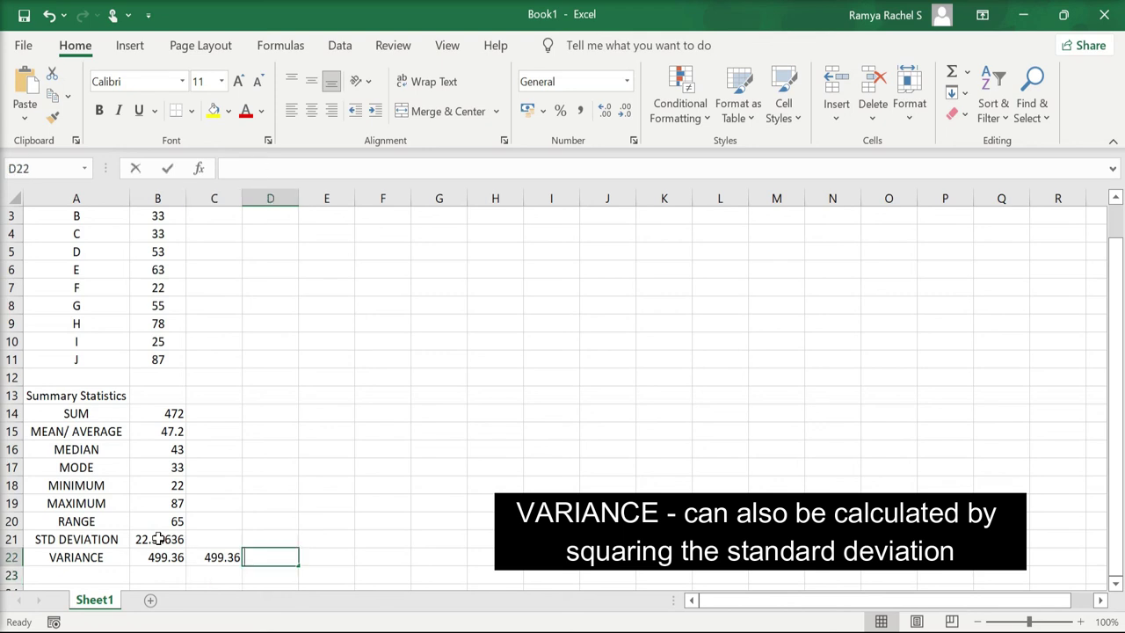
type("=")
left_click(157, 539)
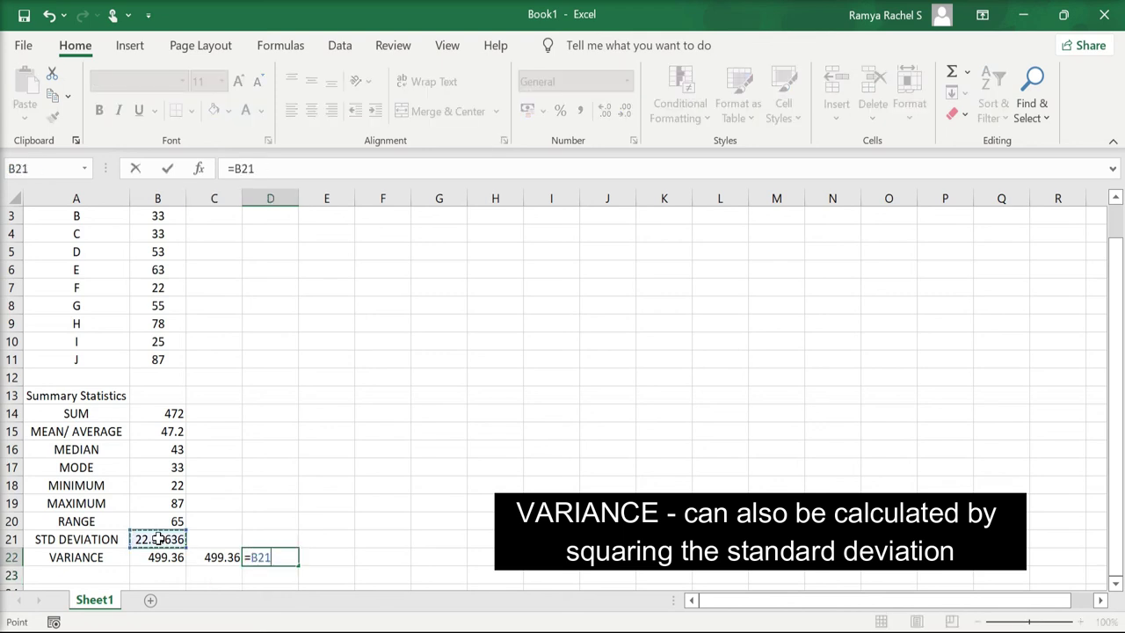
type("*")
left_click(157, 538)
key("Return")
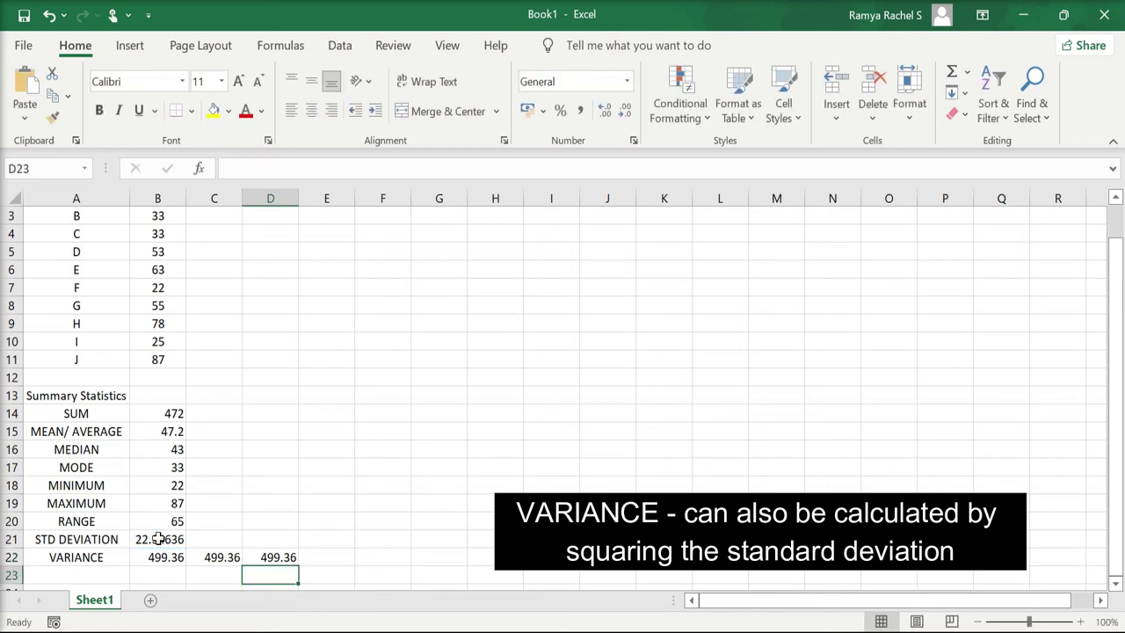